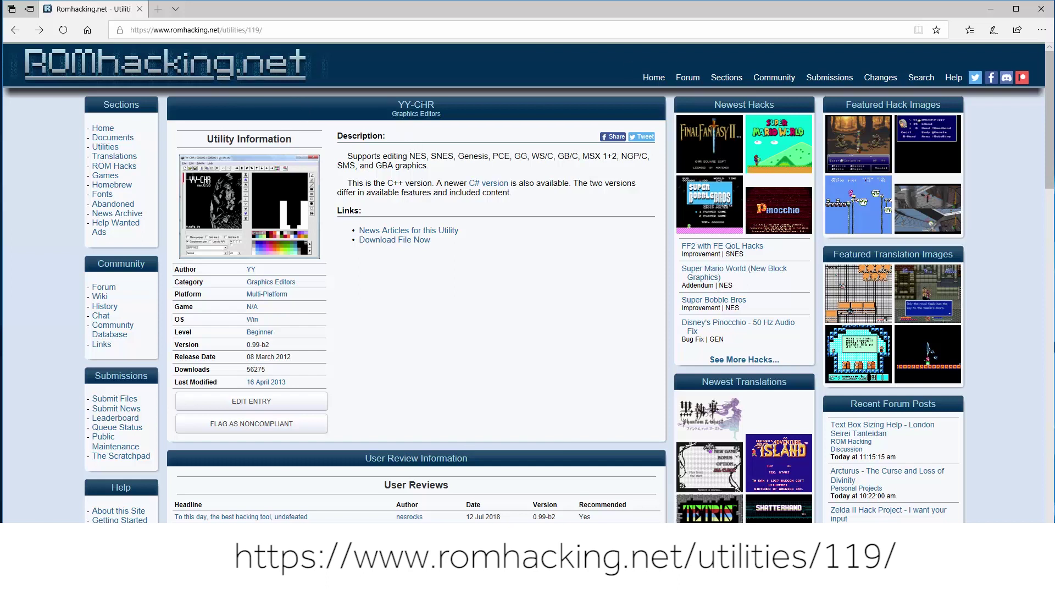
Minimise the Edge window showing the romhacking.net YY-CHR page to reveal the downloaded folder
click(992, 9)
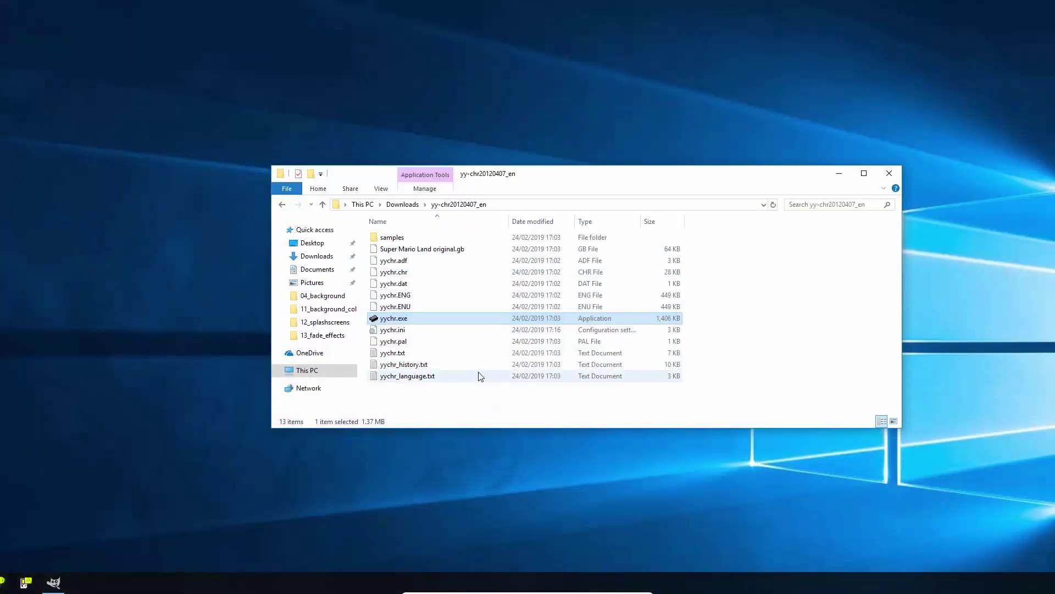
Launch yychr.exe, centre the YY-CHR window, and select Super Mario Land original.gb in Explorer
double_click(389, 319)
click(833, 178)
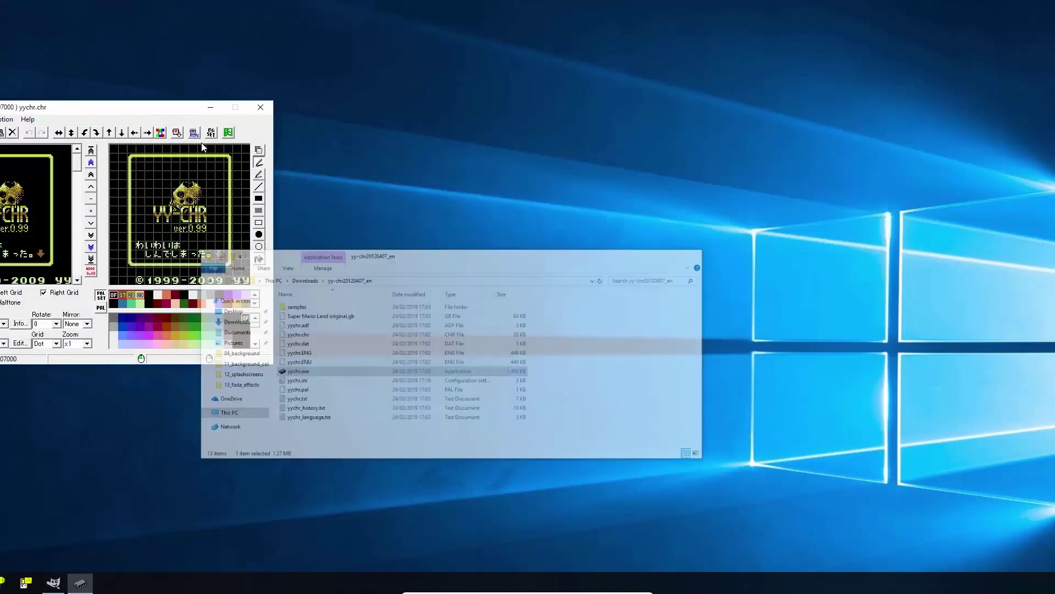
drag(142, 110, 535, 111)
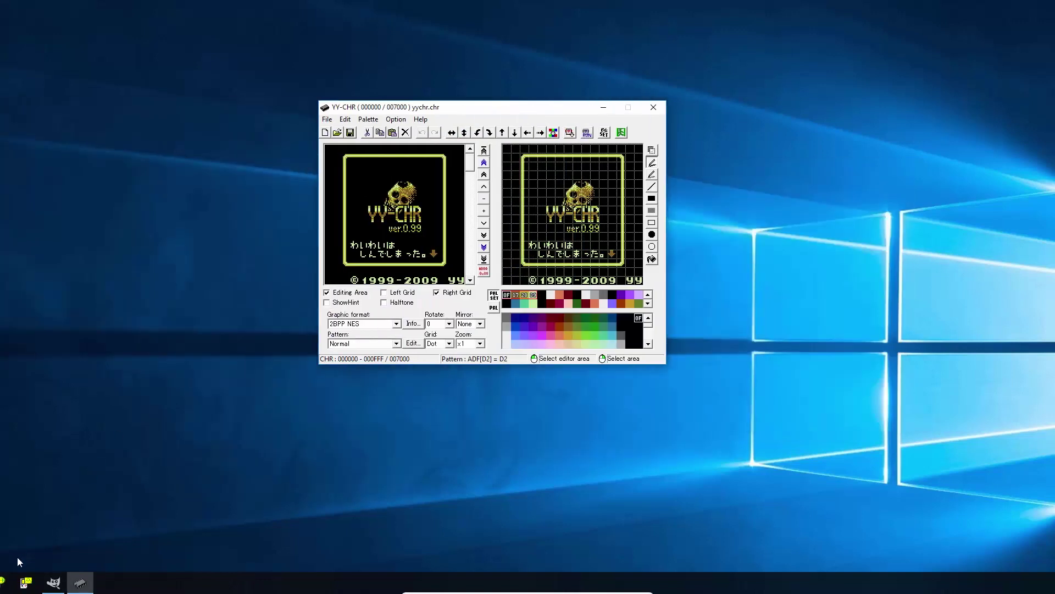
click(25, 583)
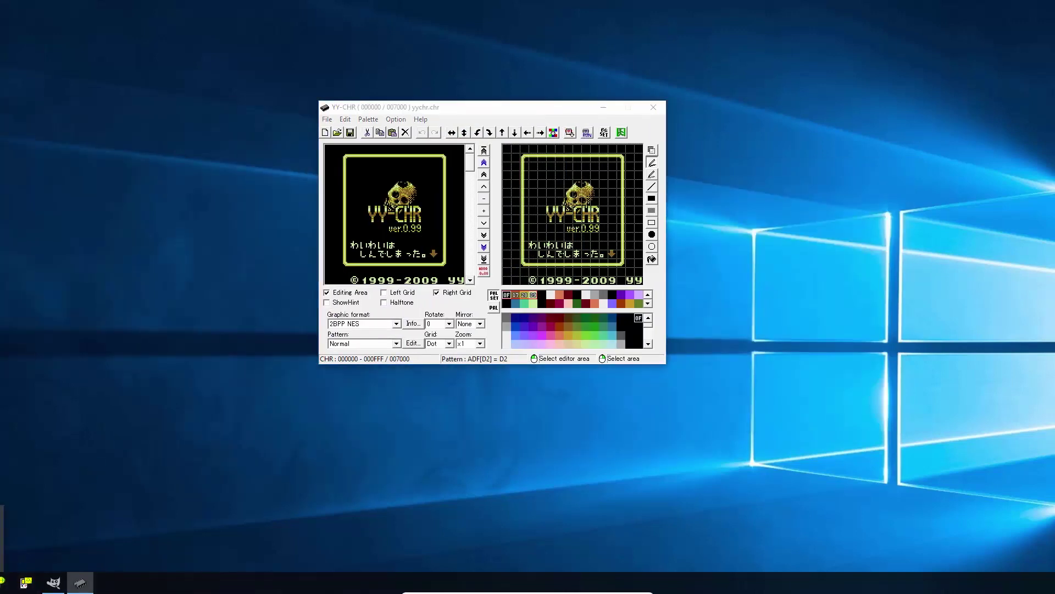
click(433, 251)
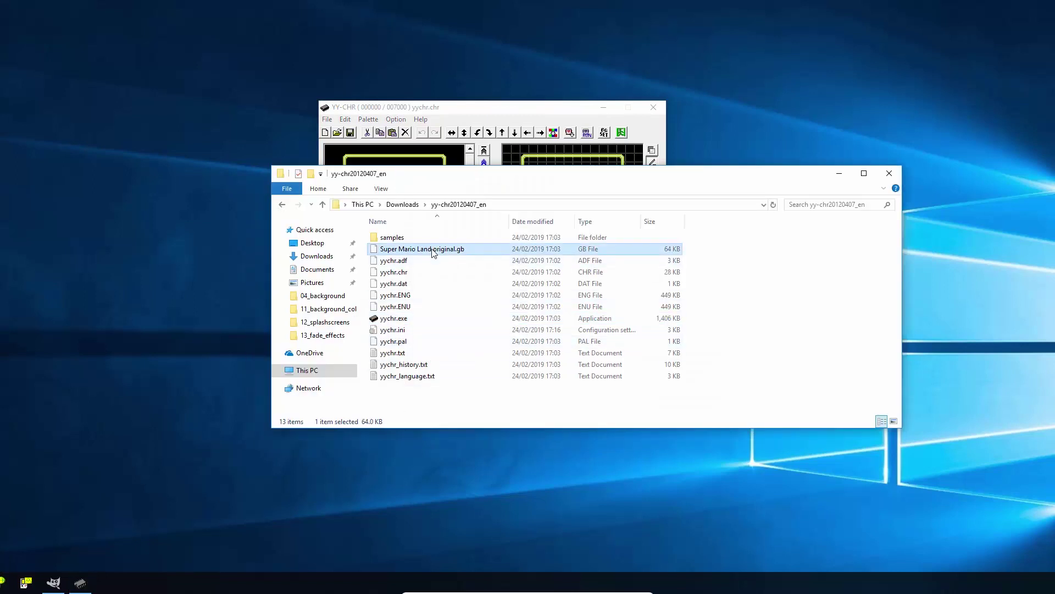
Open Super Mario Land original.gb in YY-CHR through File > Open
click(838, 175)
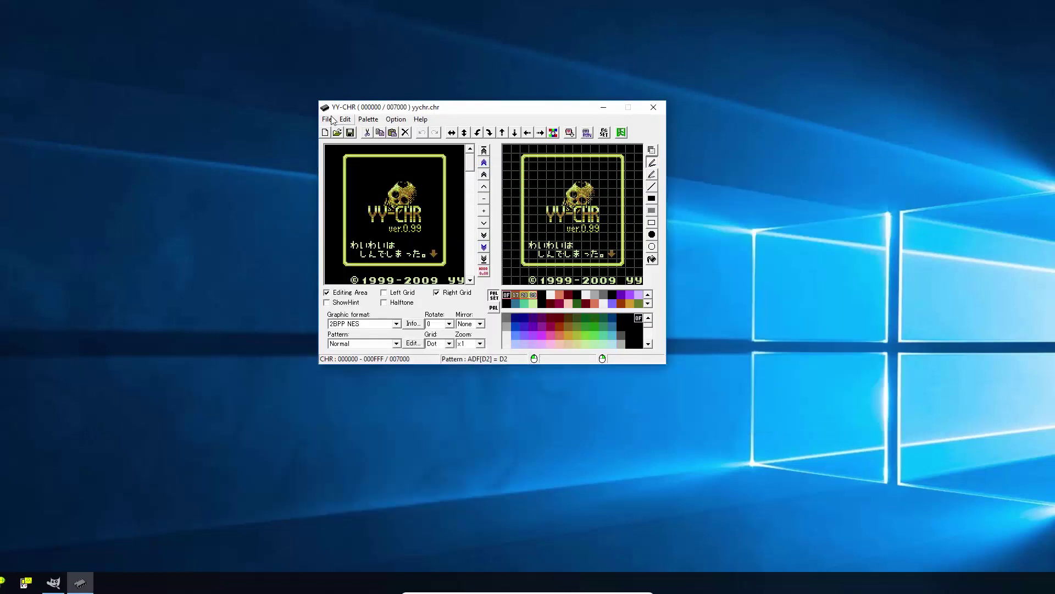
click(327, 119)
click(342, 142)
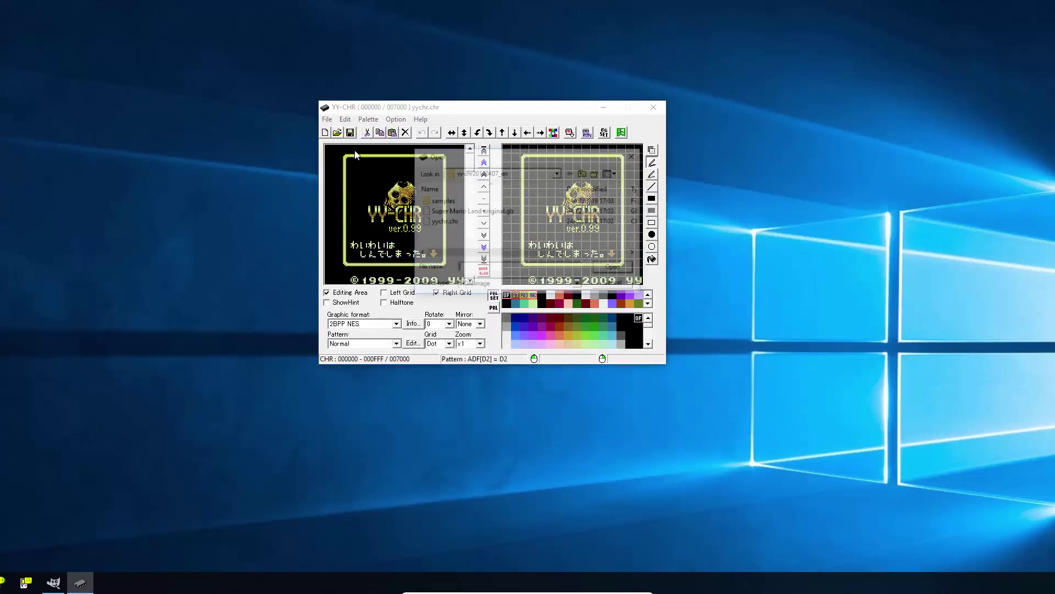
double_click(480, 213)
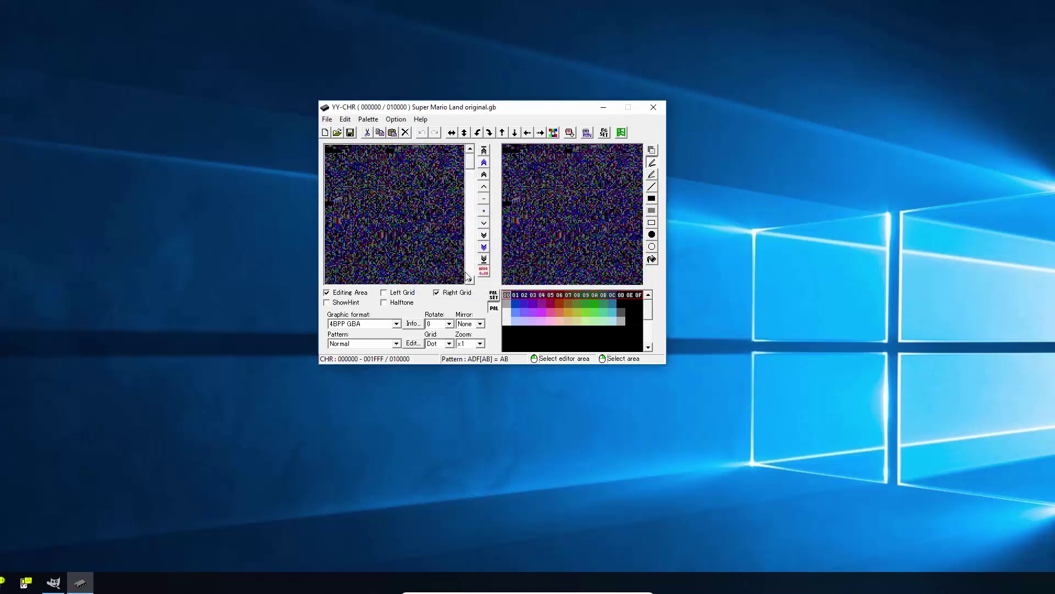
Decode the tiles as 2BPP GB and scroll to the Mario sprites around offset 007A00
click(396, 326)
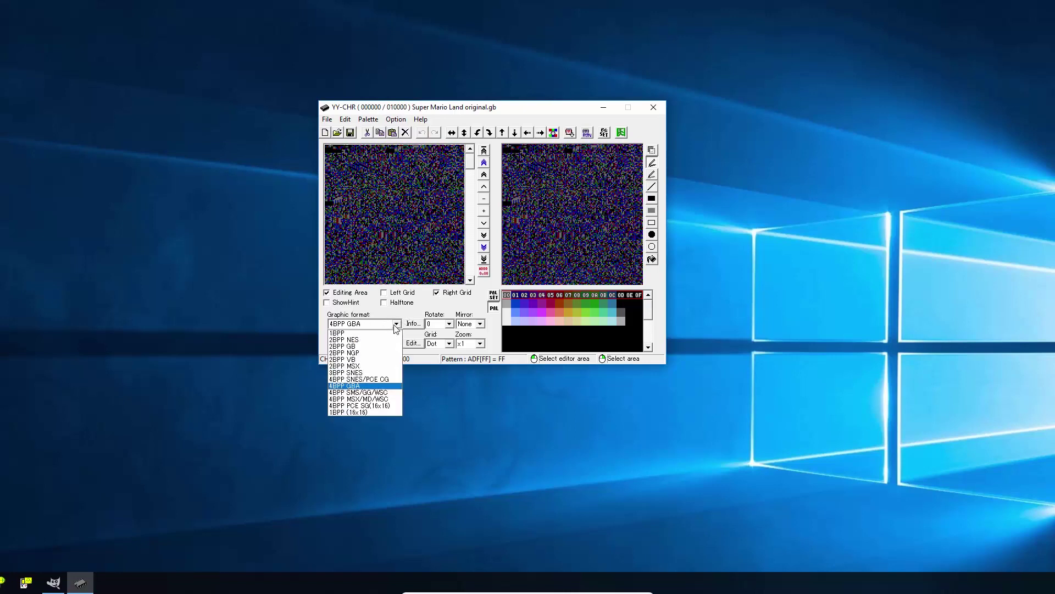
click(360, 346)
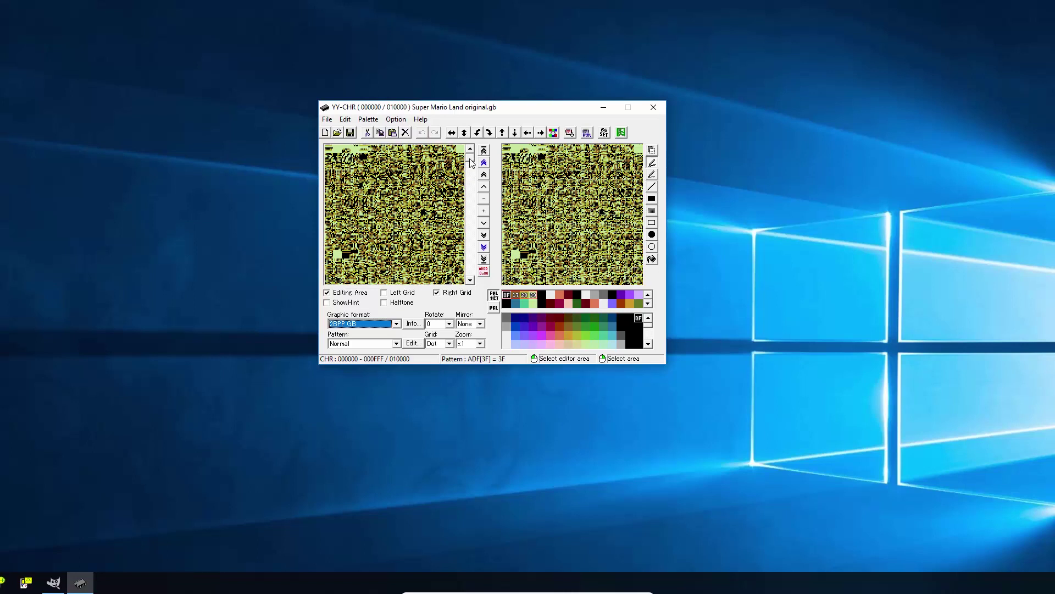
drag(470, 161, 469, 193)
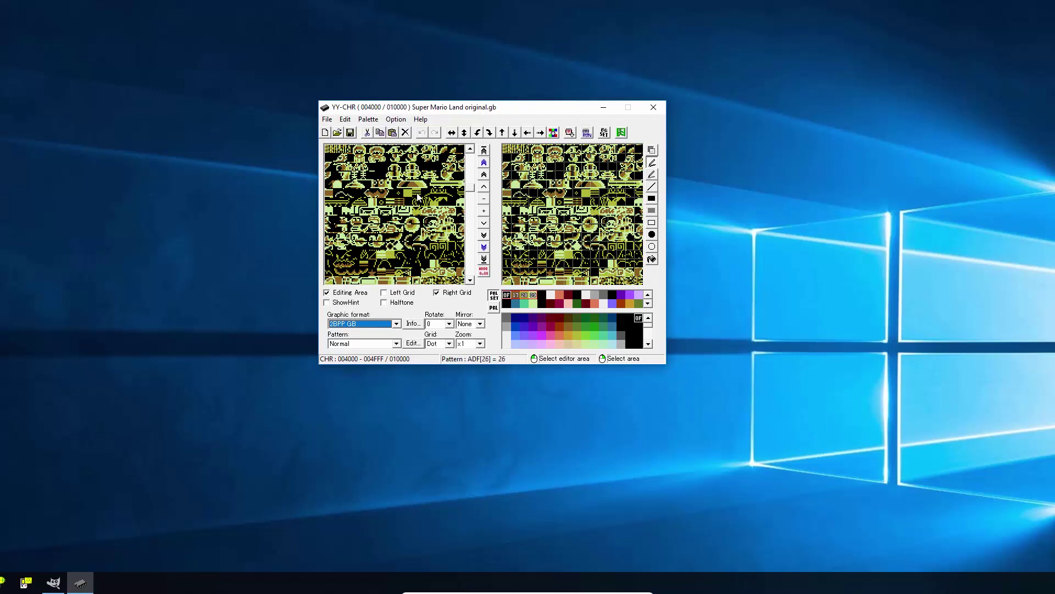
key(Down)
key(Down)
key(Down)
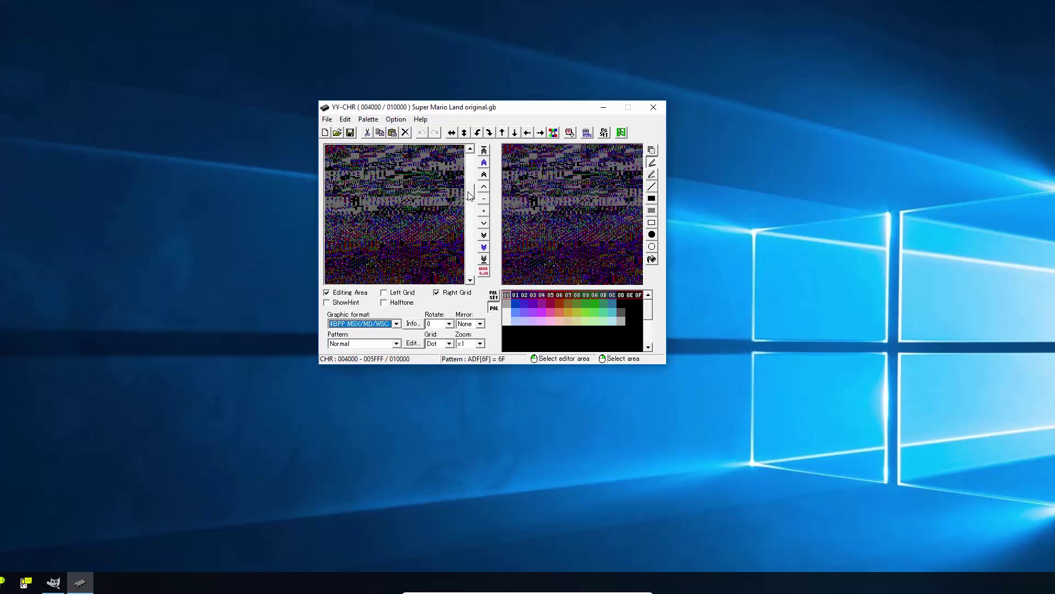
key(Up)
key(Up)
click(357, 324)
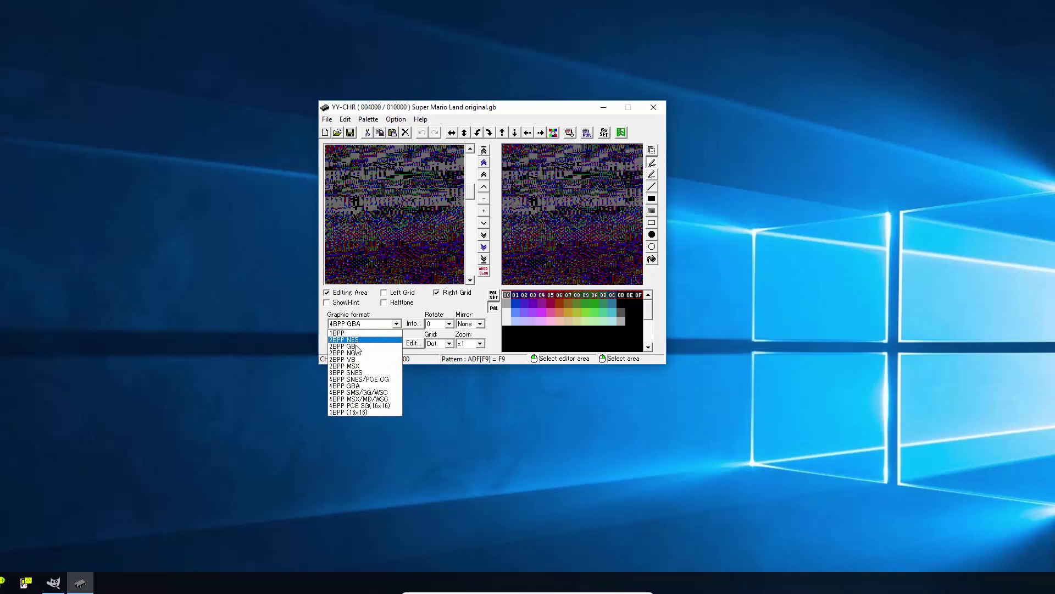
click(358, 346)
drag(470, 193, 460, 218)
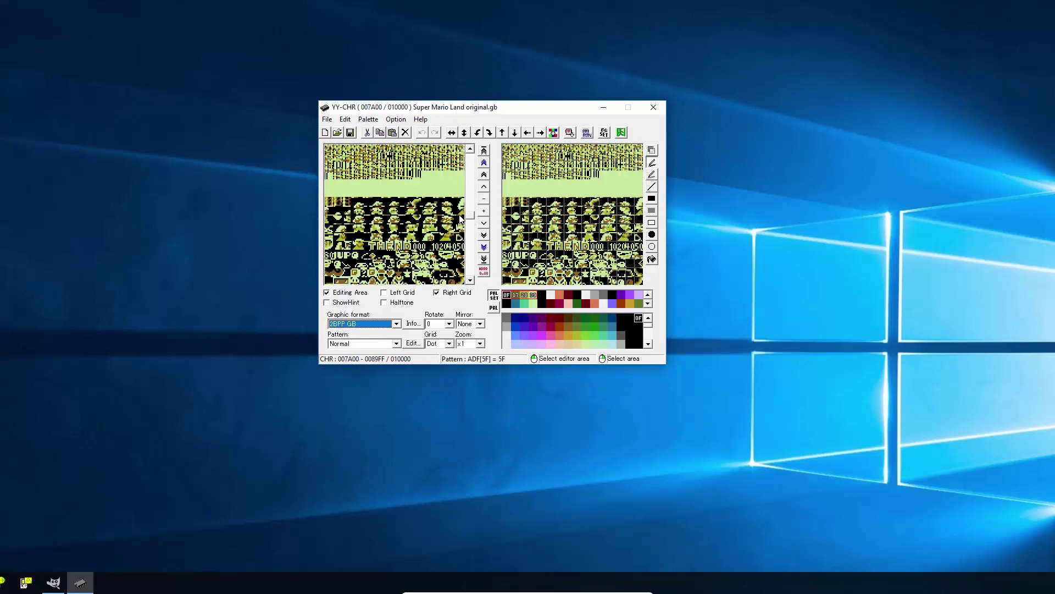
click(358, 204)
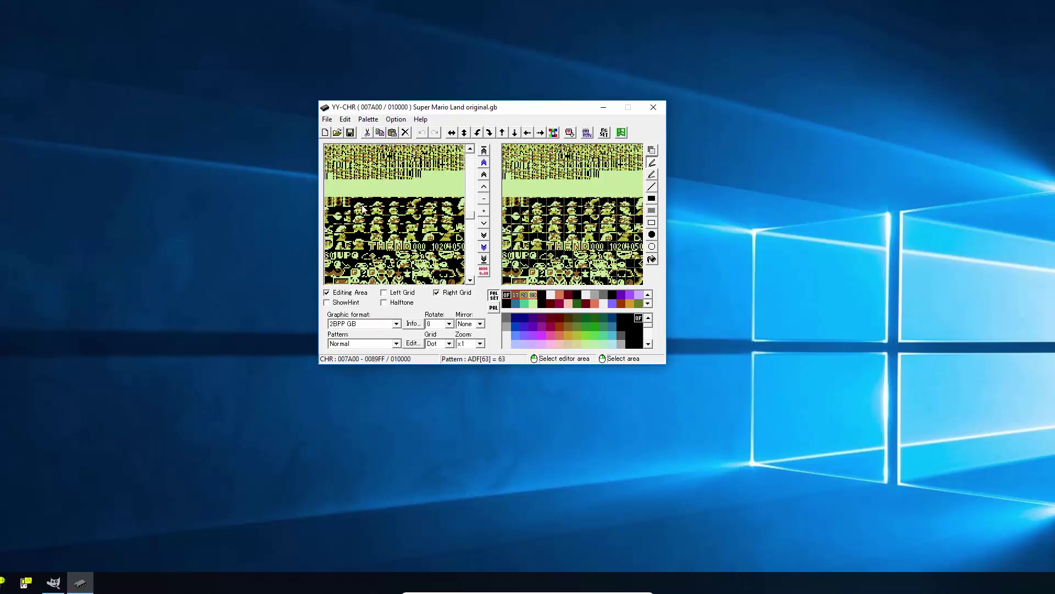
Set the editor zoom to x4 and load a Mario sprite block from the 007E00 range
scroll(464, 237, down, 2)
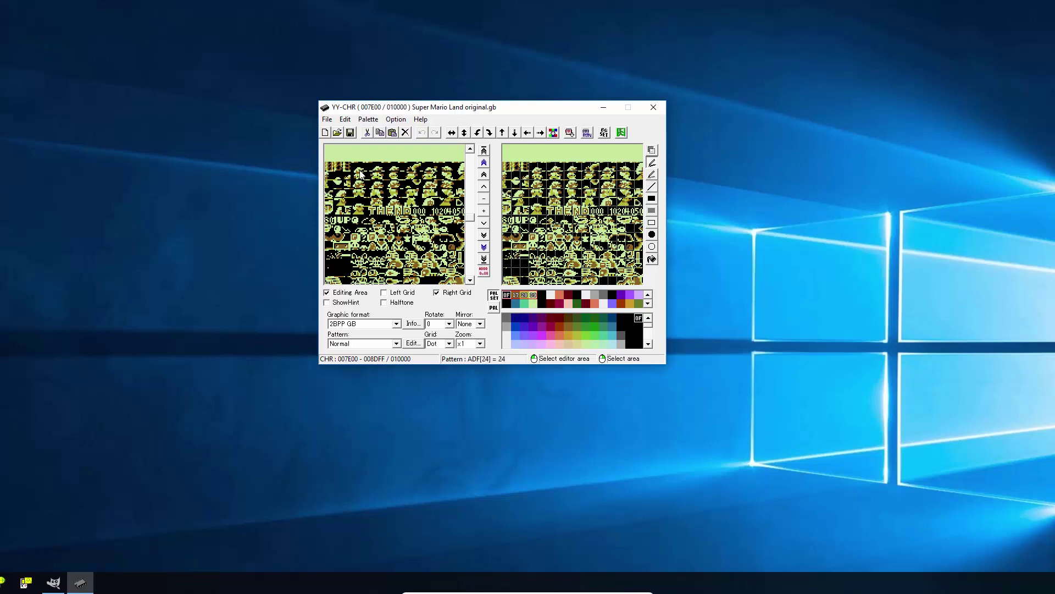
click(479, 343)
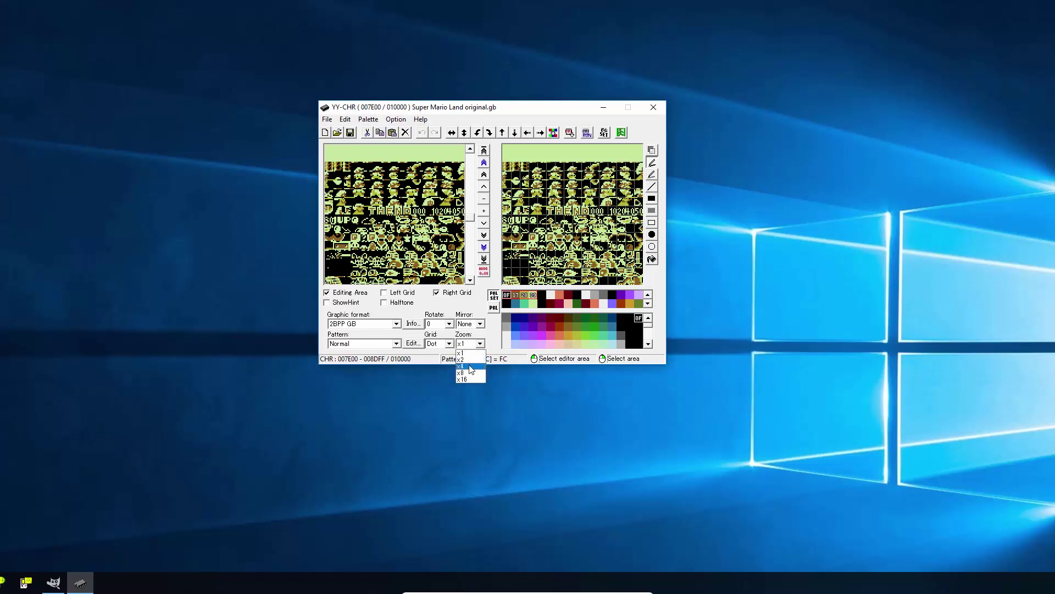
click(471, 367)
click(372, 175)
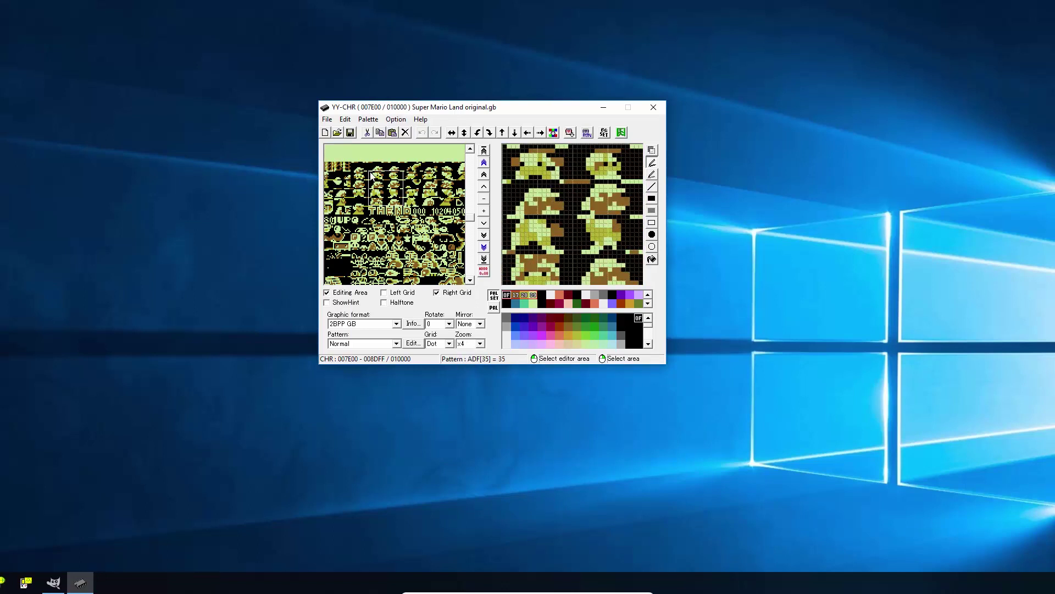
click(360, 167)
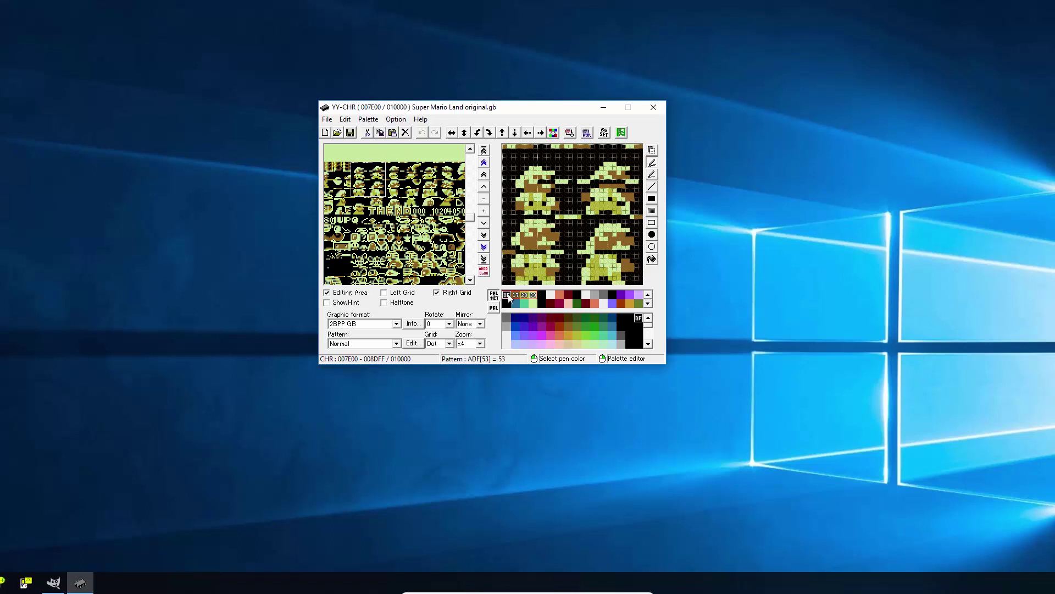
Recolour the palette to white, grey, dark grey and black, then reselect a Mario tile block
click(508, 296)
click(506, 343)
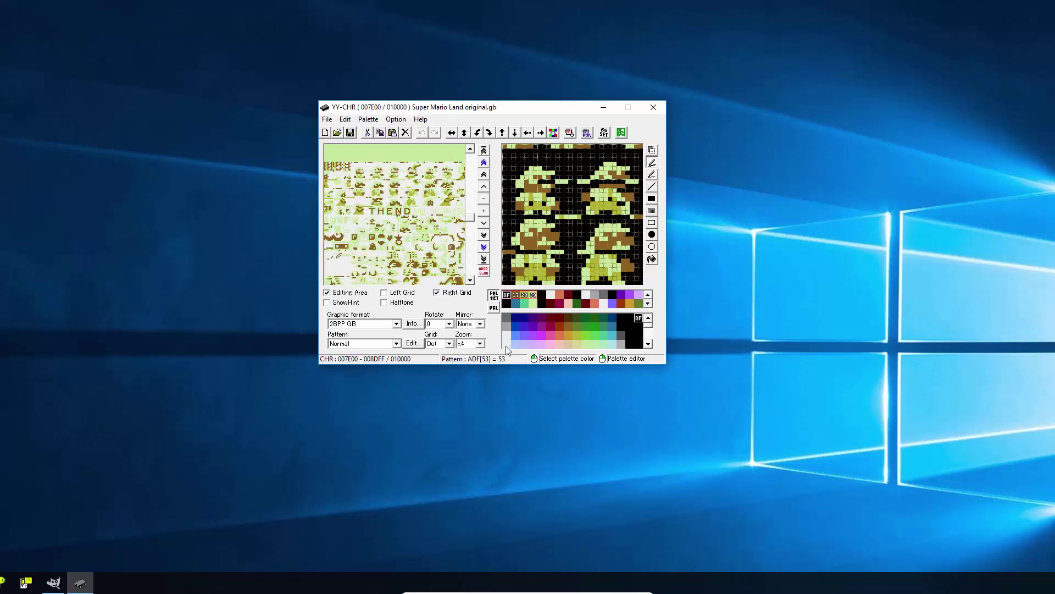
click(533, 297)
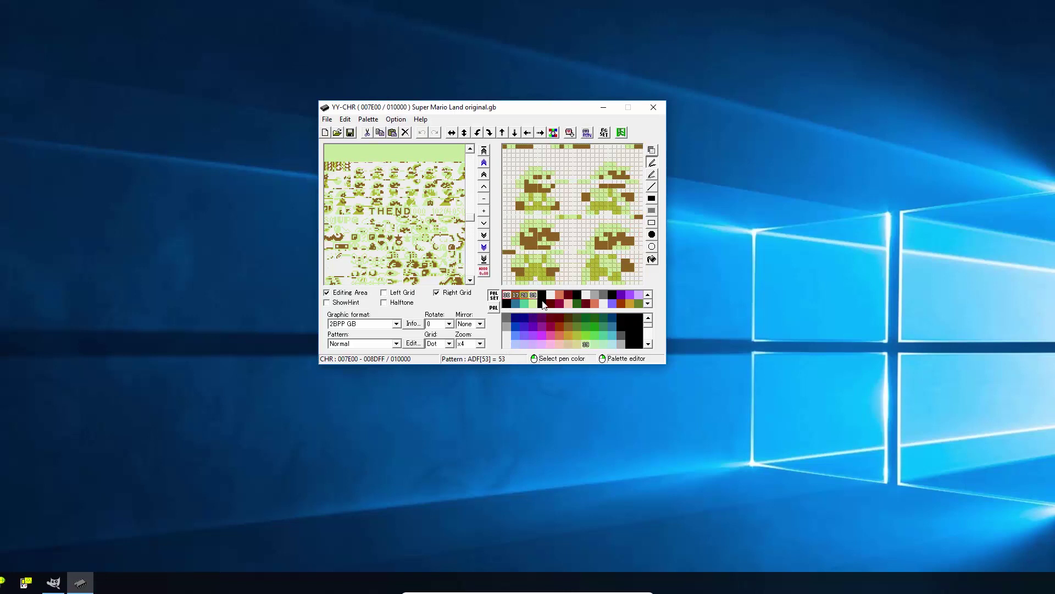
click(639, 322)
click(516, 296)
click(506, 325)
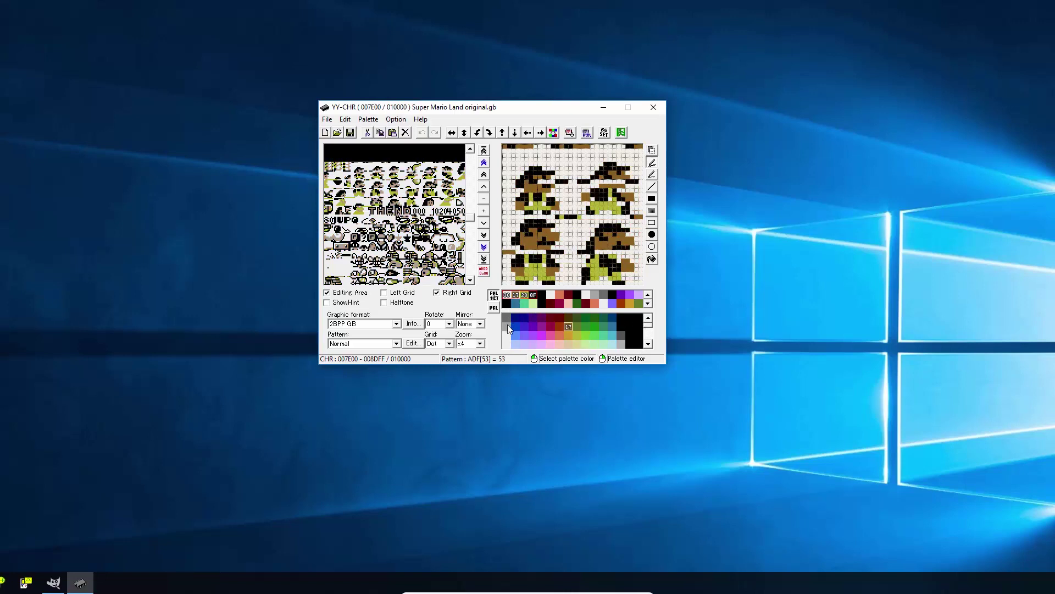
click(525, 297)
click(621, 335)
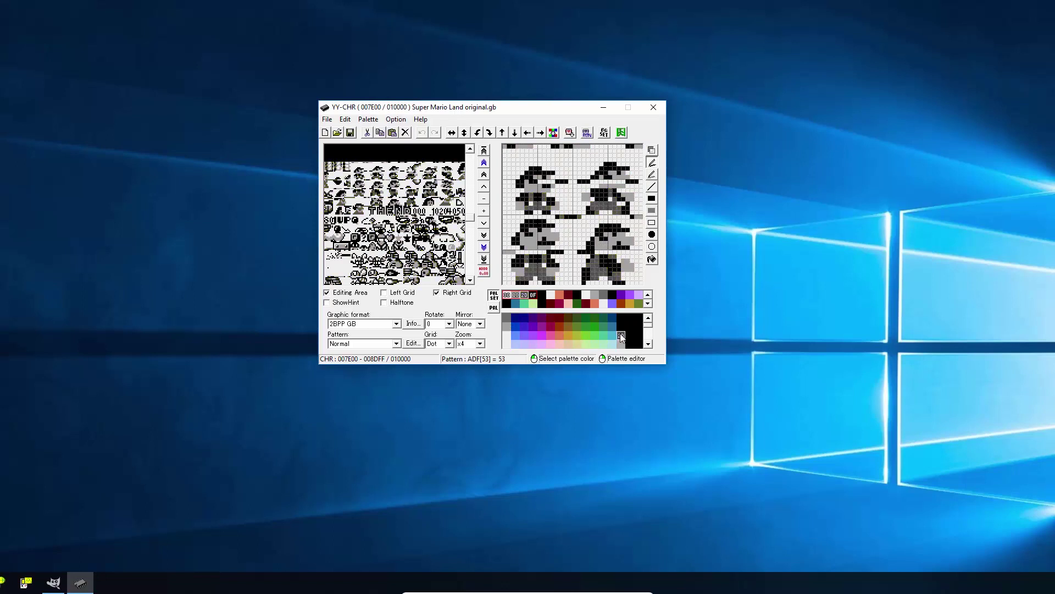
click(358, 172)
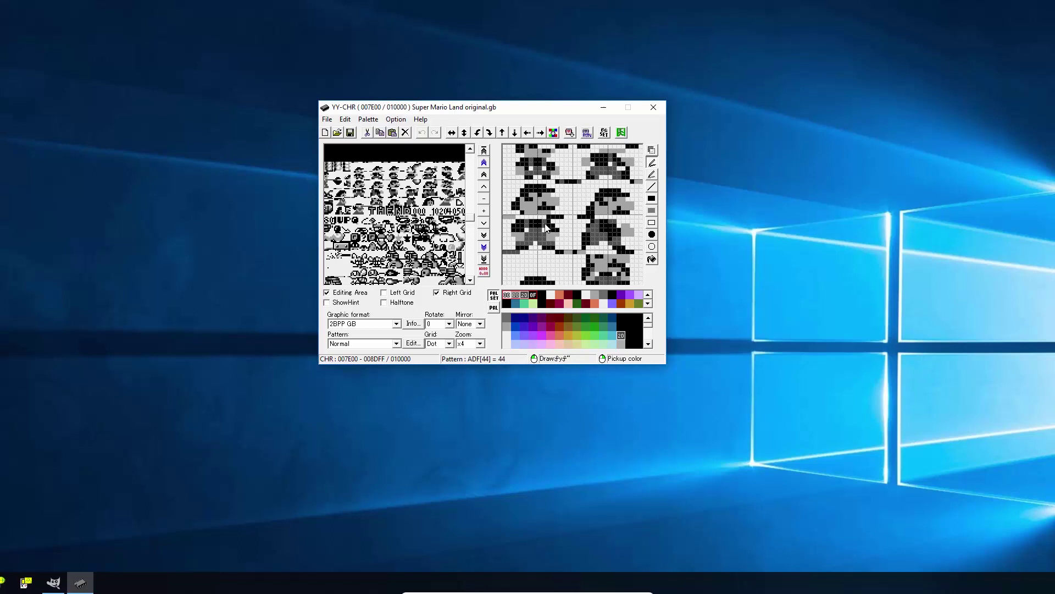
Select different Mario sprite blocks in the tile sheet for editing
click(371, 191)
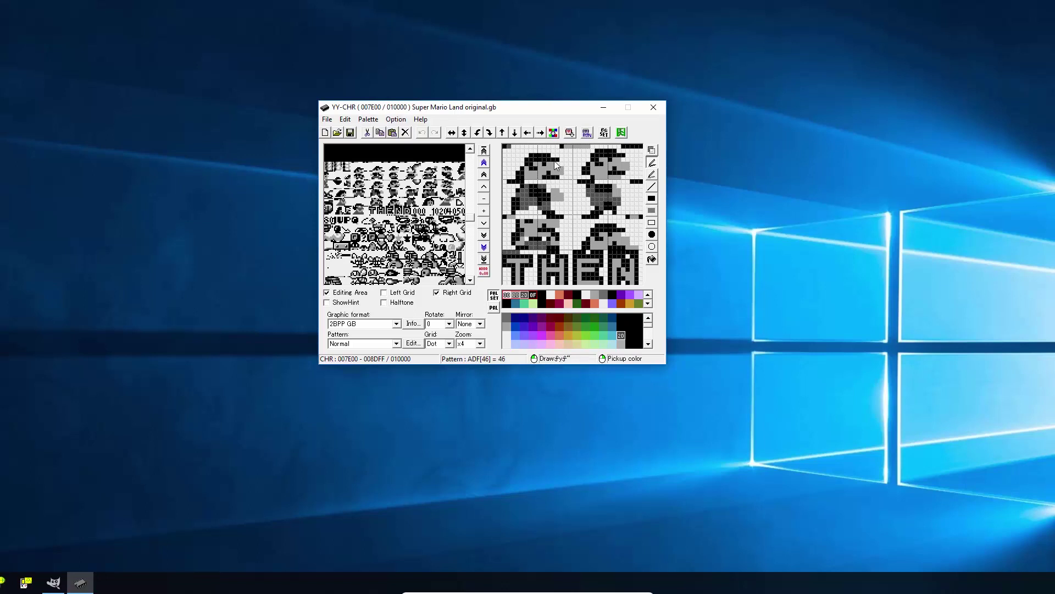
click(360, 172)
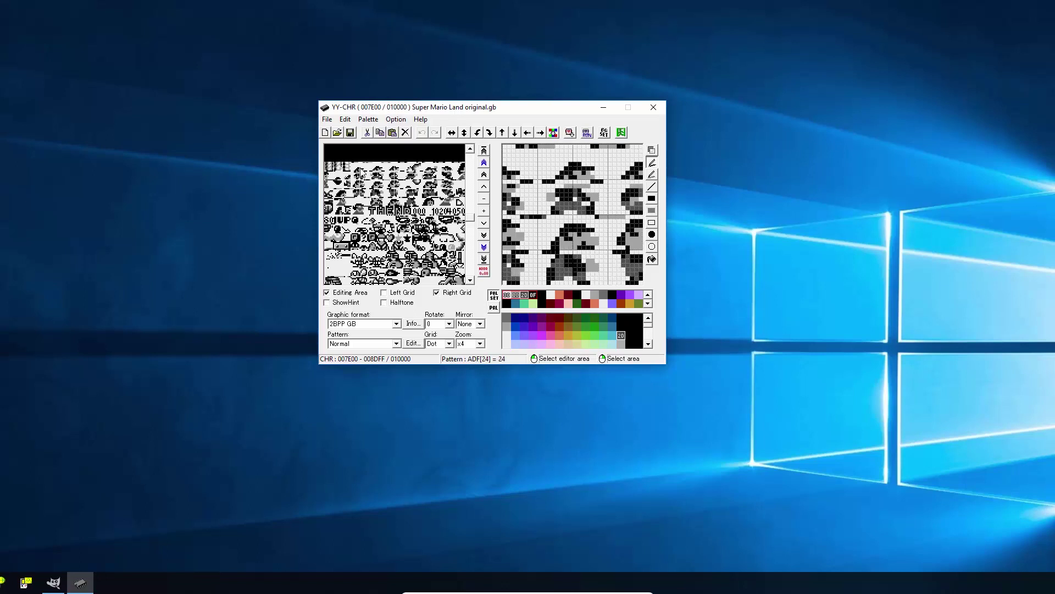
click(357, 172)
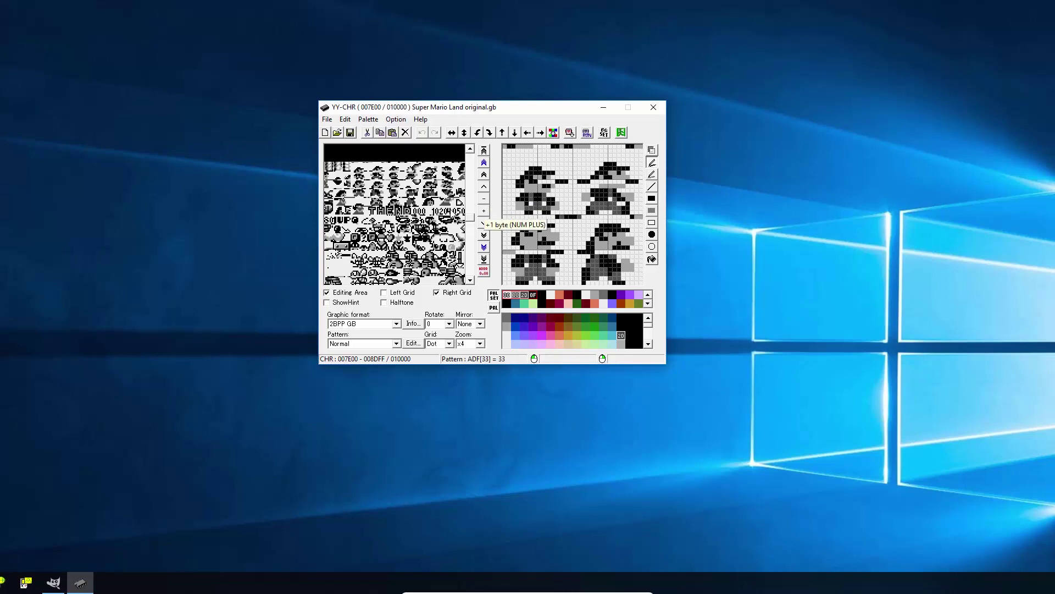
Shift the tile sheet down two rows and advance the offset two bytes to 008002
click(471, 282)
click(471, 281)
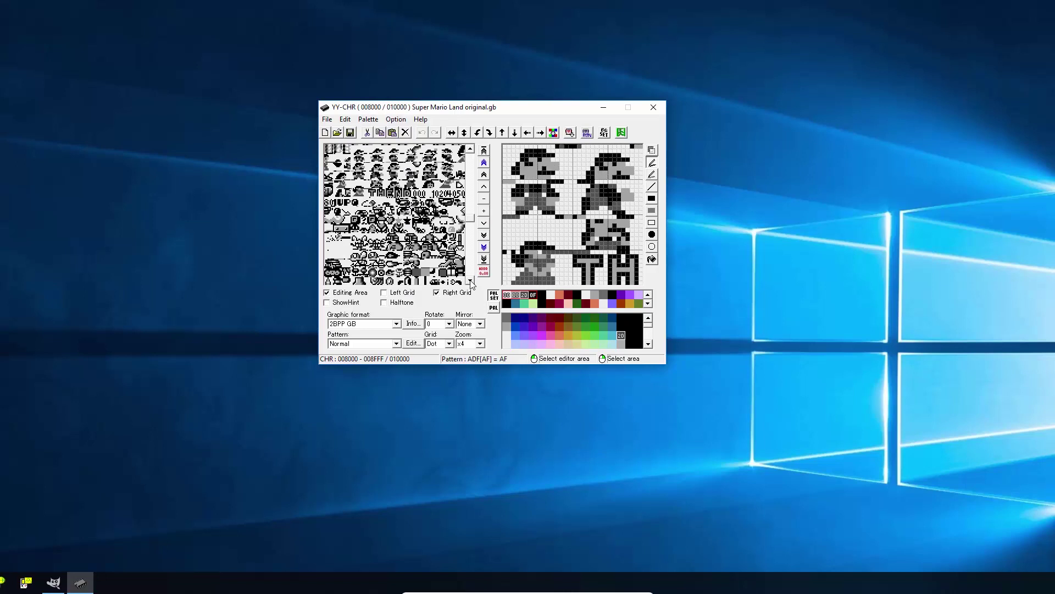
click(360, 155)
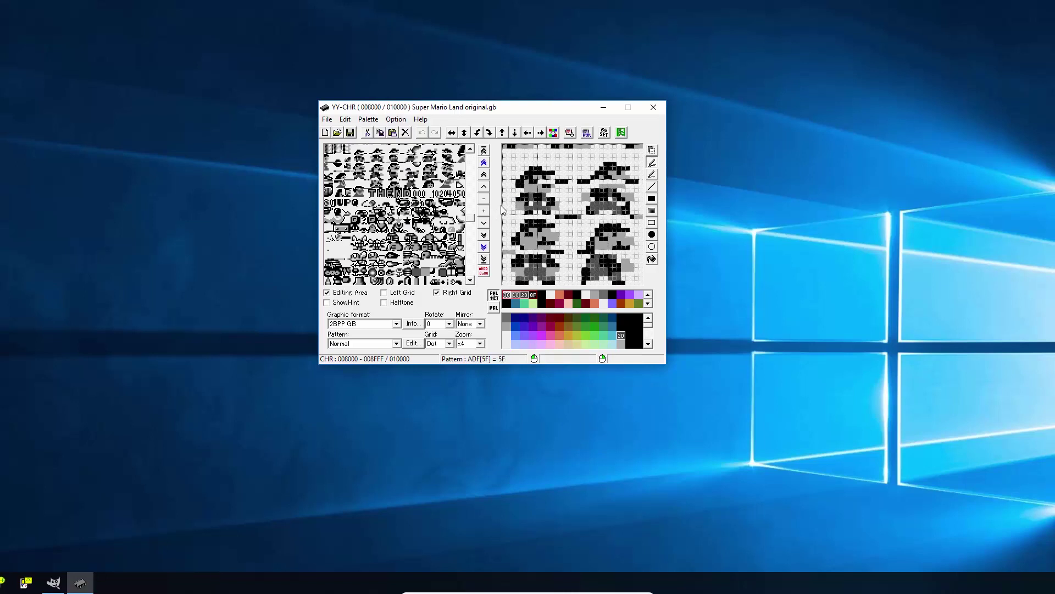
click(485, 212)
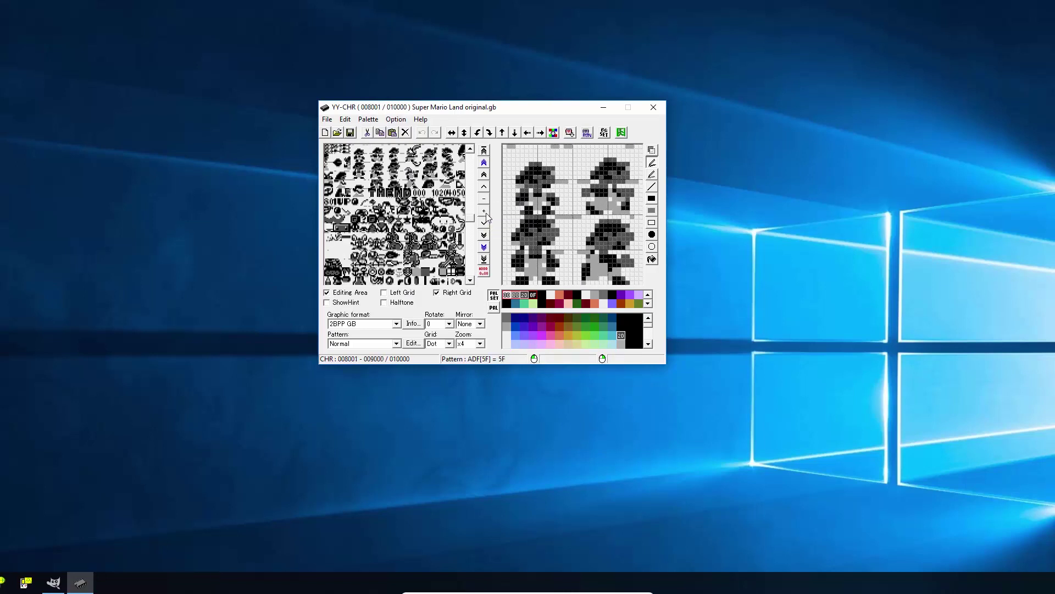
click(484, 211)
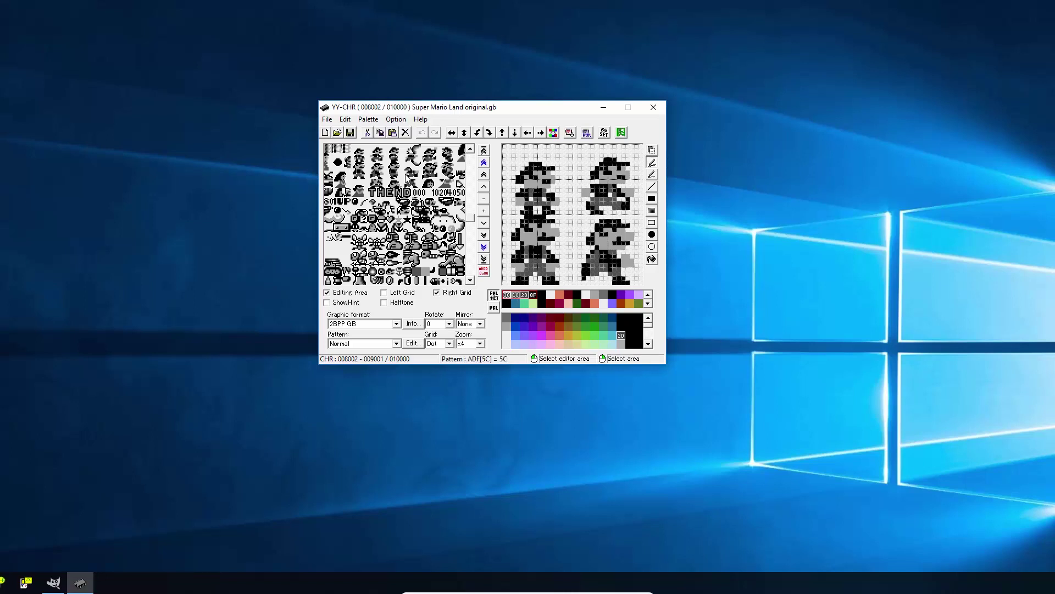
Save the current palette as Super Mario Land original.pal
click(368, 119)
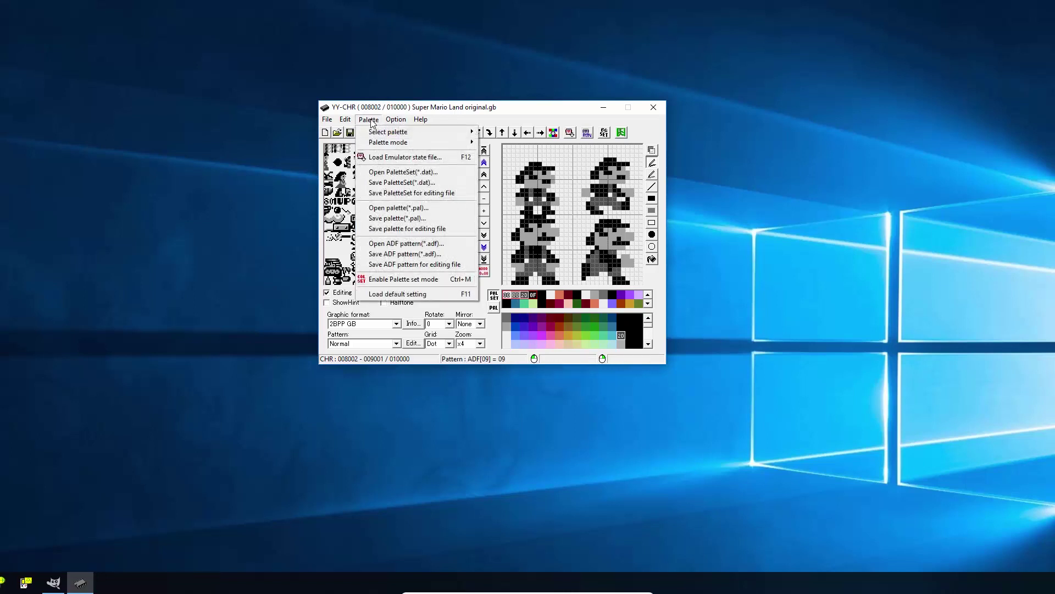
click(405, 219)
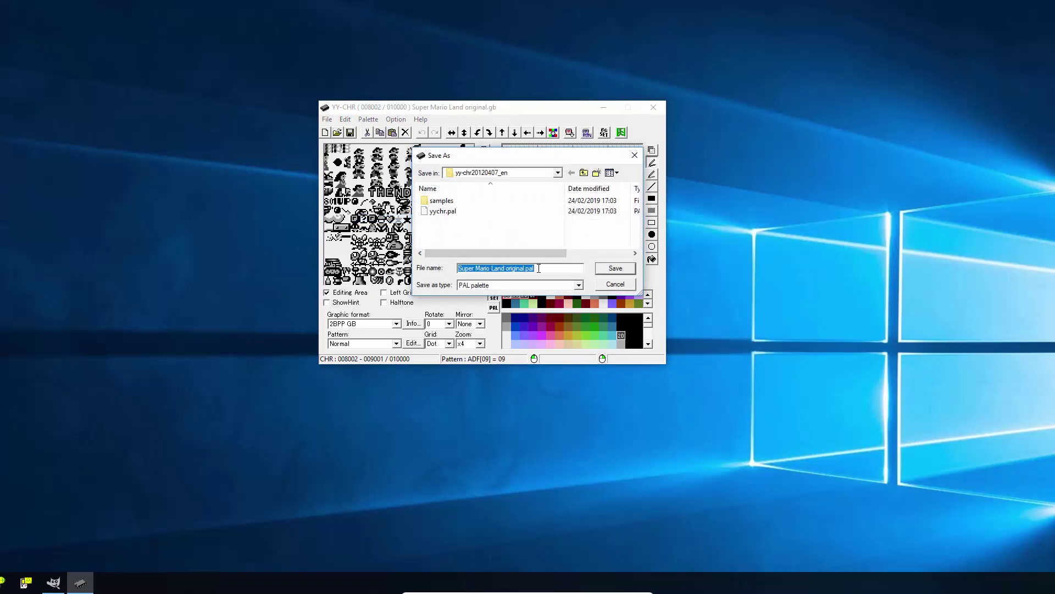
click(614, 272)
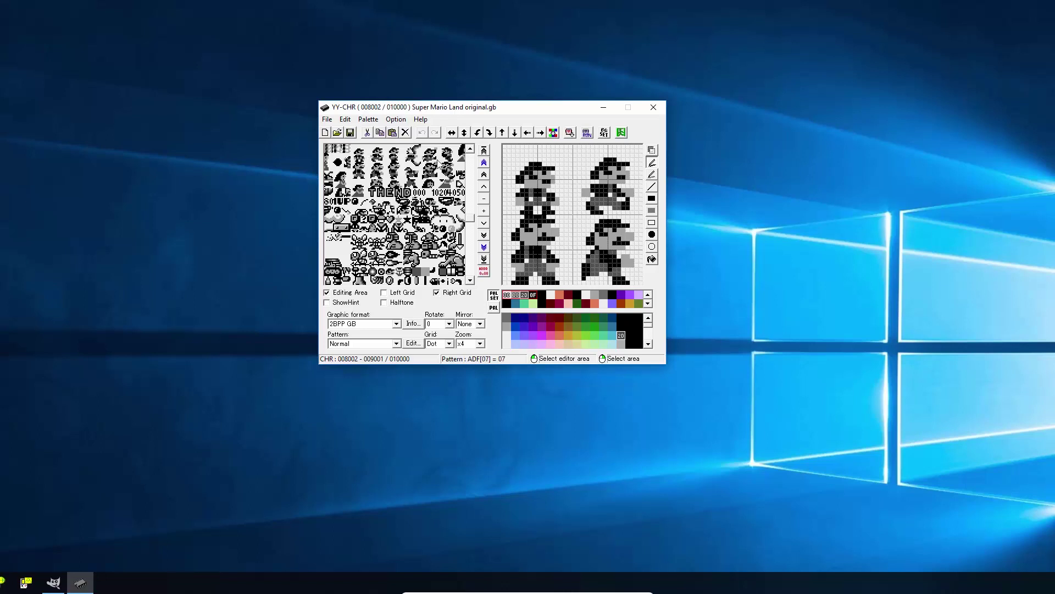
Pick light grey and paint over the moustache on the big Mario tiles
click(516, 296)
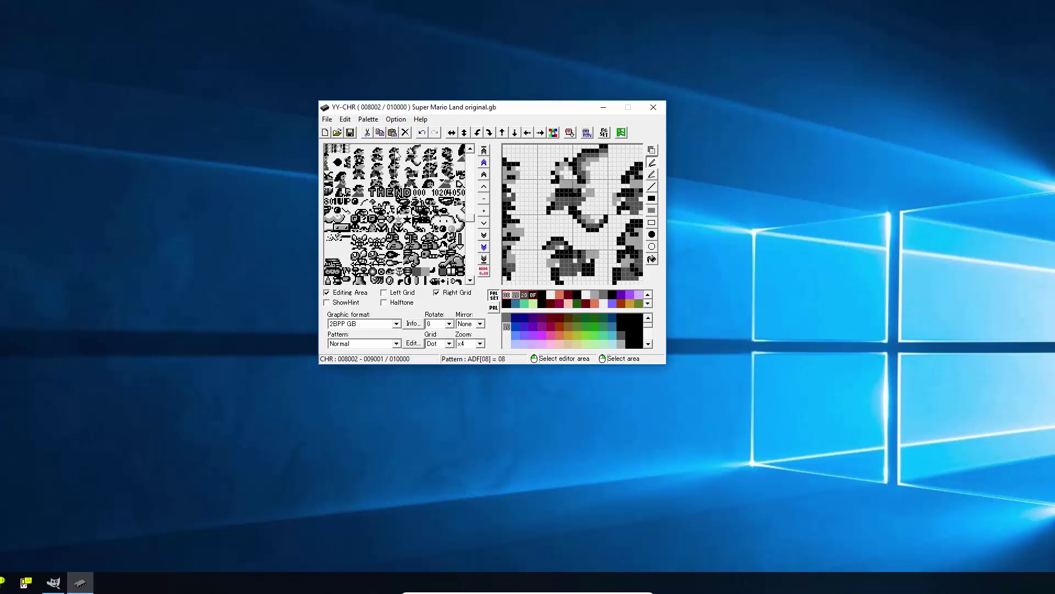
click(394, 153)
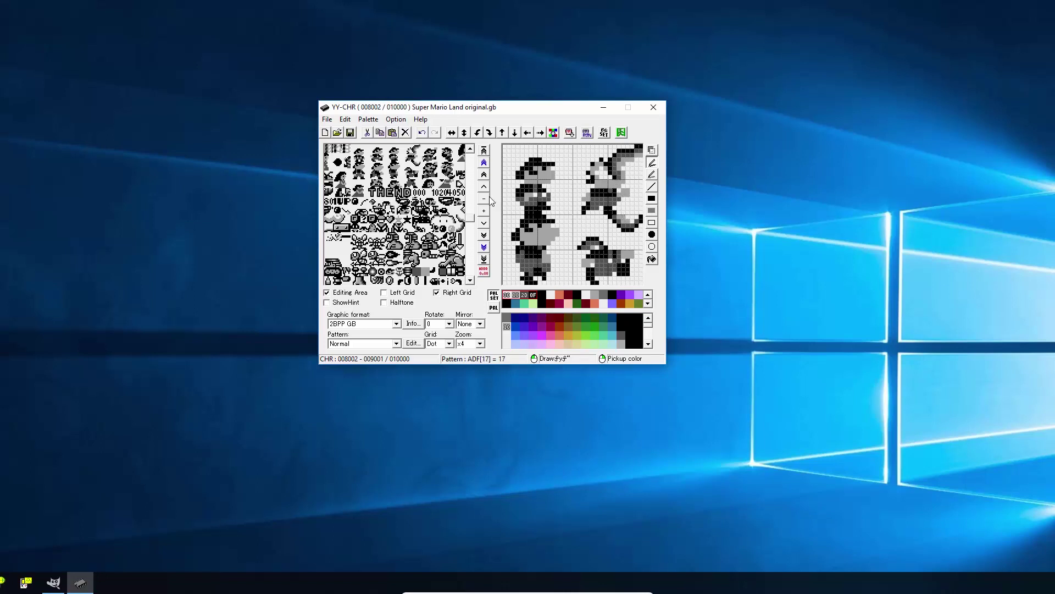
click(433, 169)
click(427, 166)
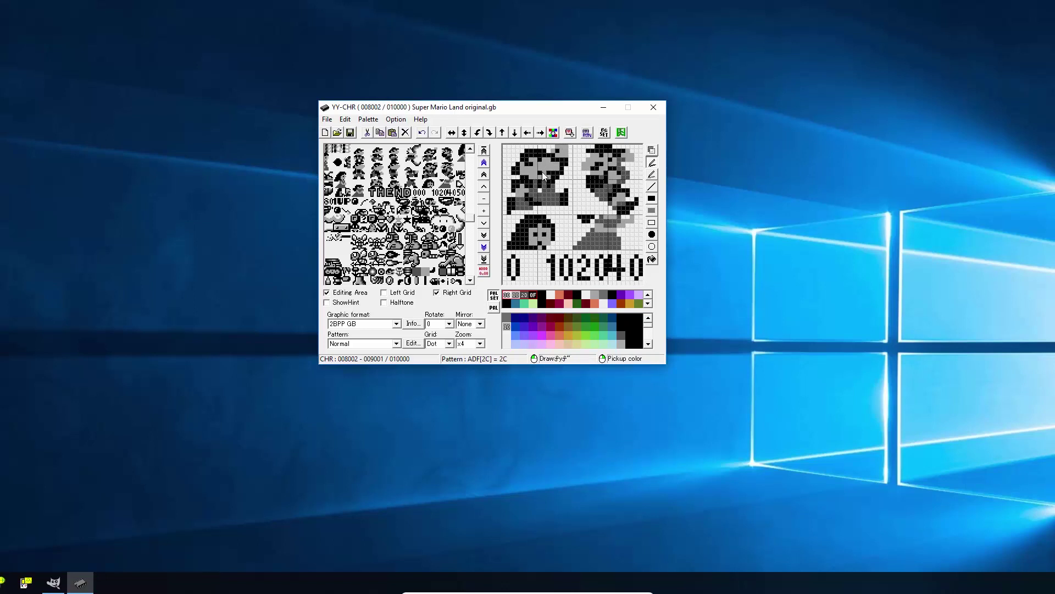
drag(542, 172, 554, 174)
Load other Mario sprite blocks, ending on the THEN lettering tiles
click(350, 164)
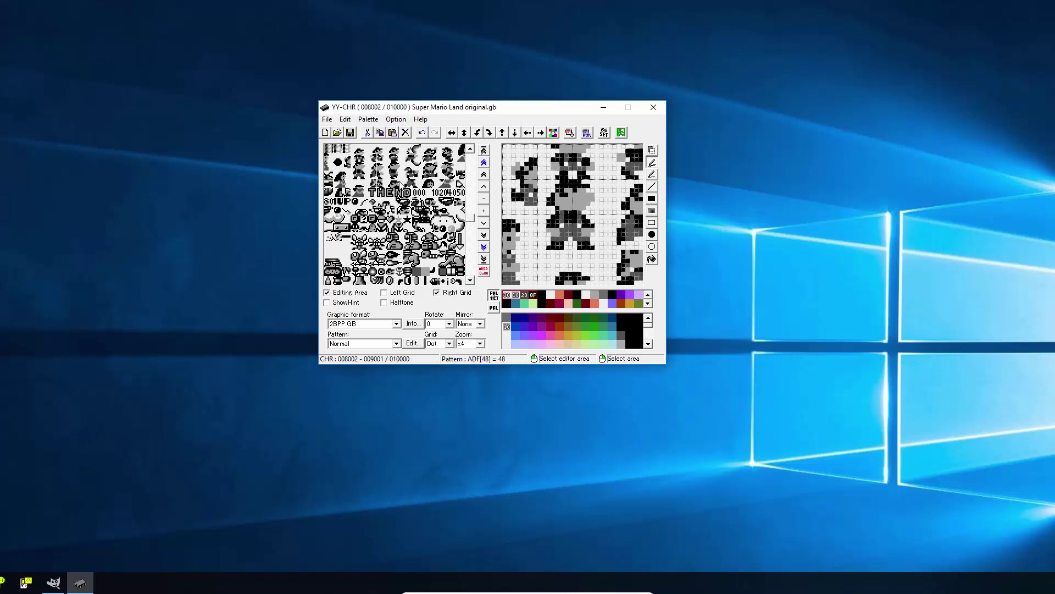
click(448, 156)
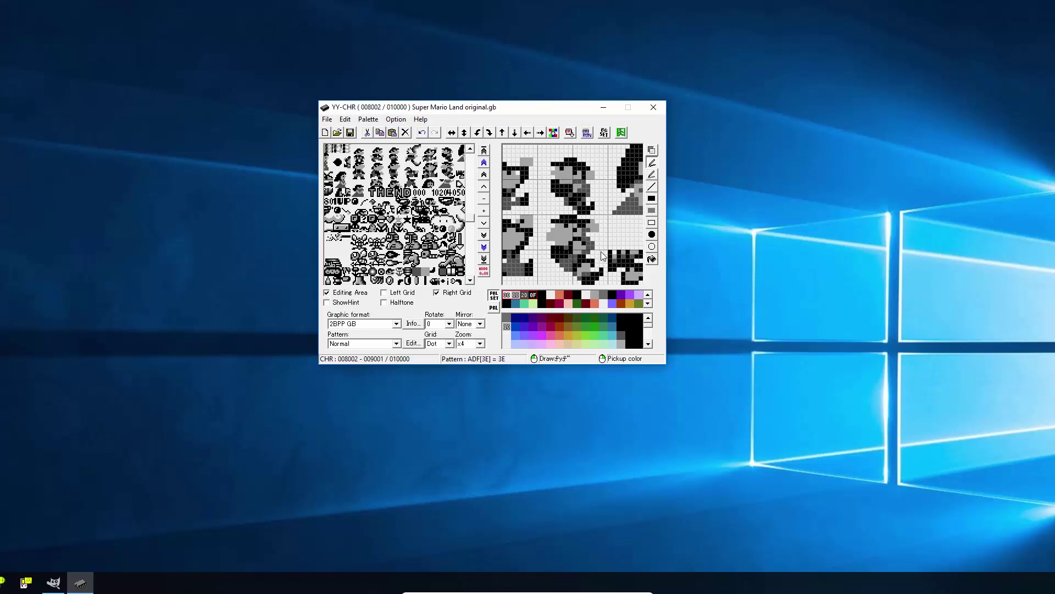
click(396, 187)
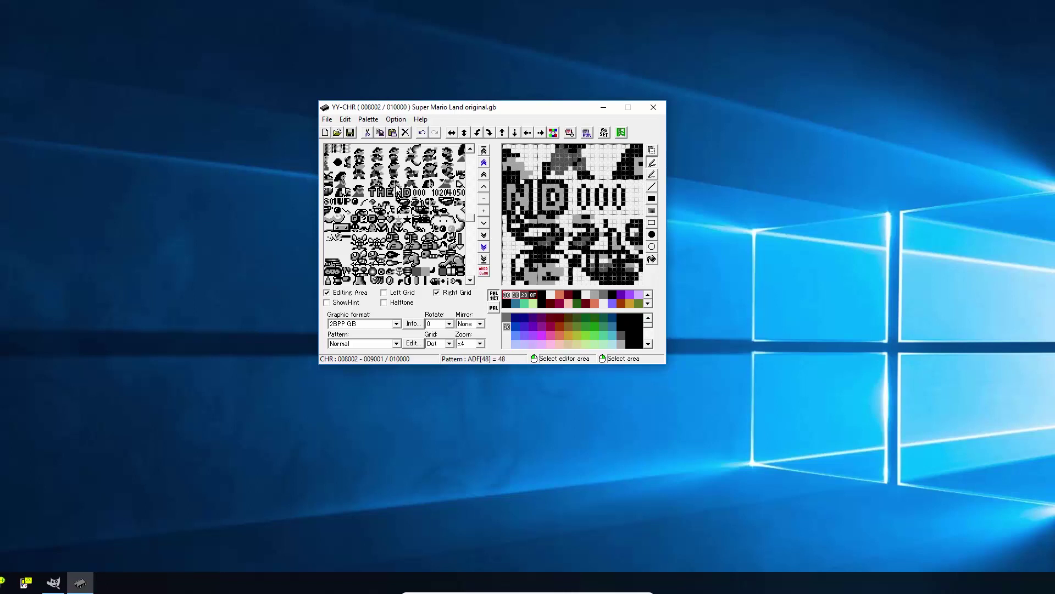
click(394, 188)
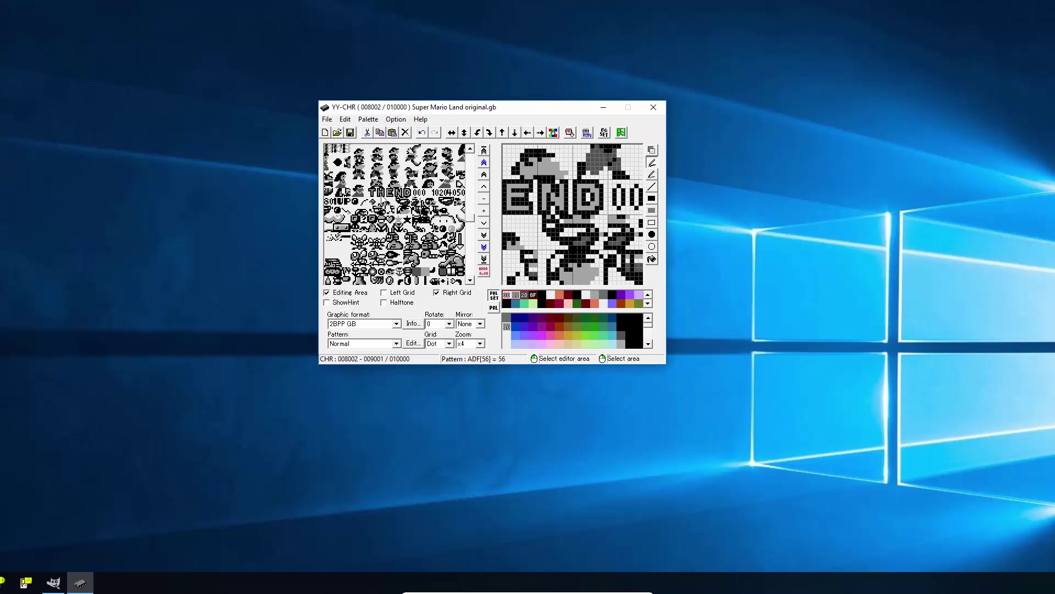
click(379, 187)
click(377, 188)
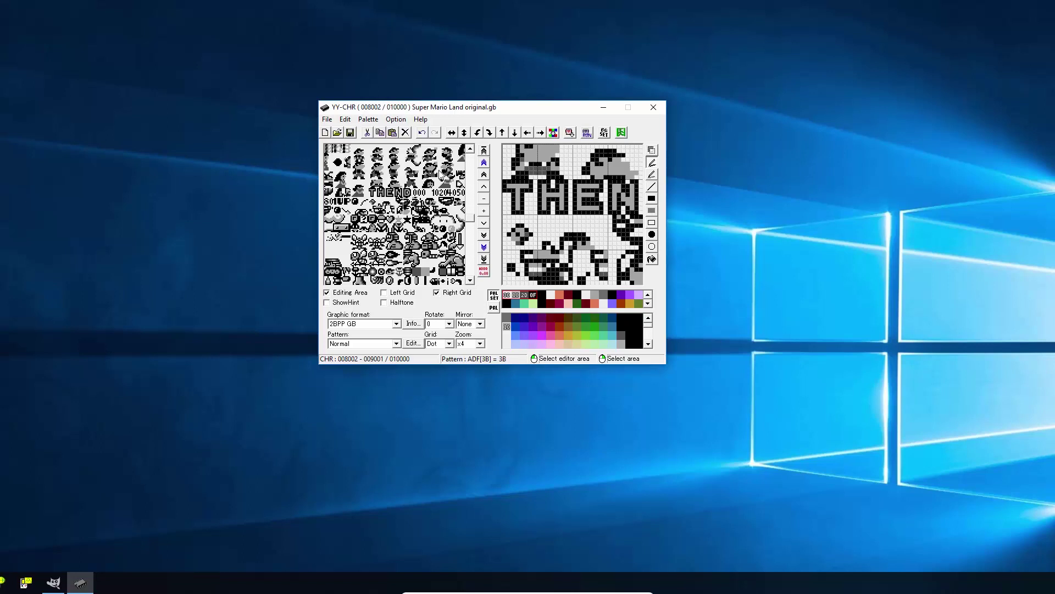
Save the ROM as Super Mario Land Close Shave.gb and minimise YY-CHR
click(334, 121)
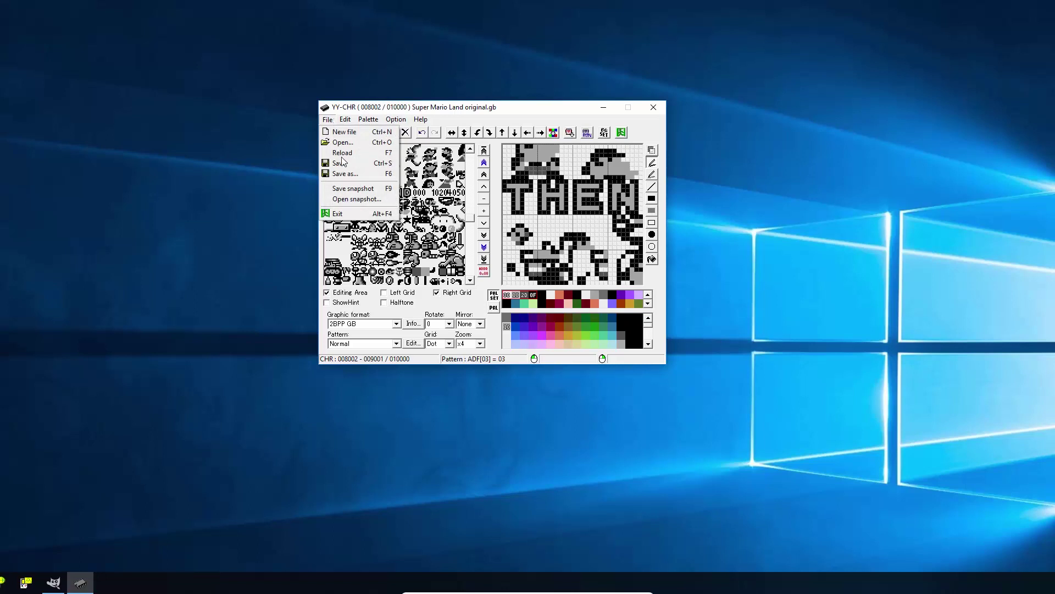
click(345, 173)
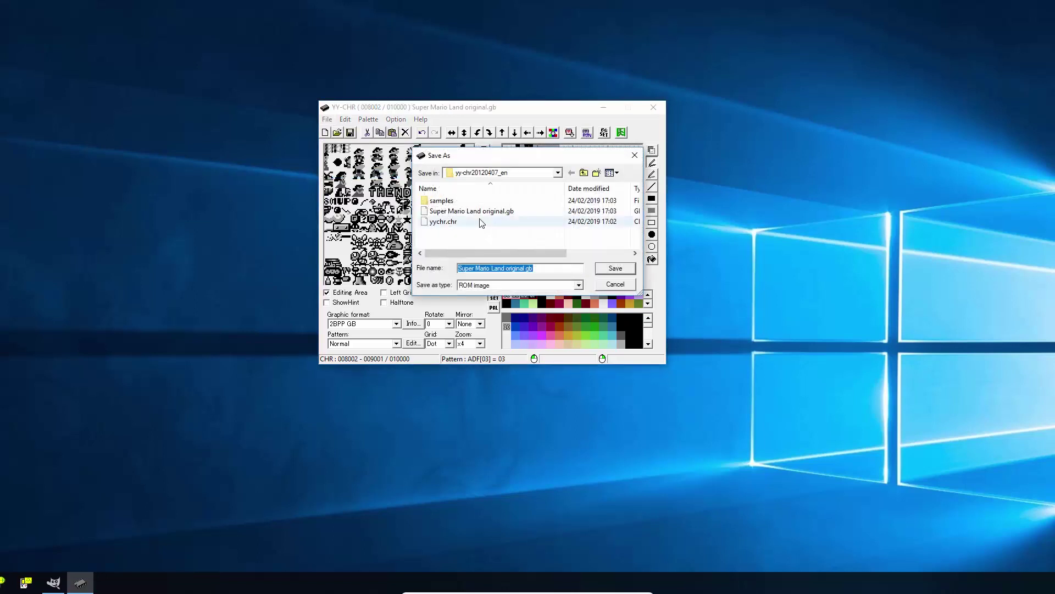
click(523, 269)
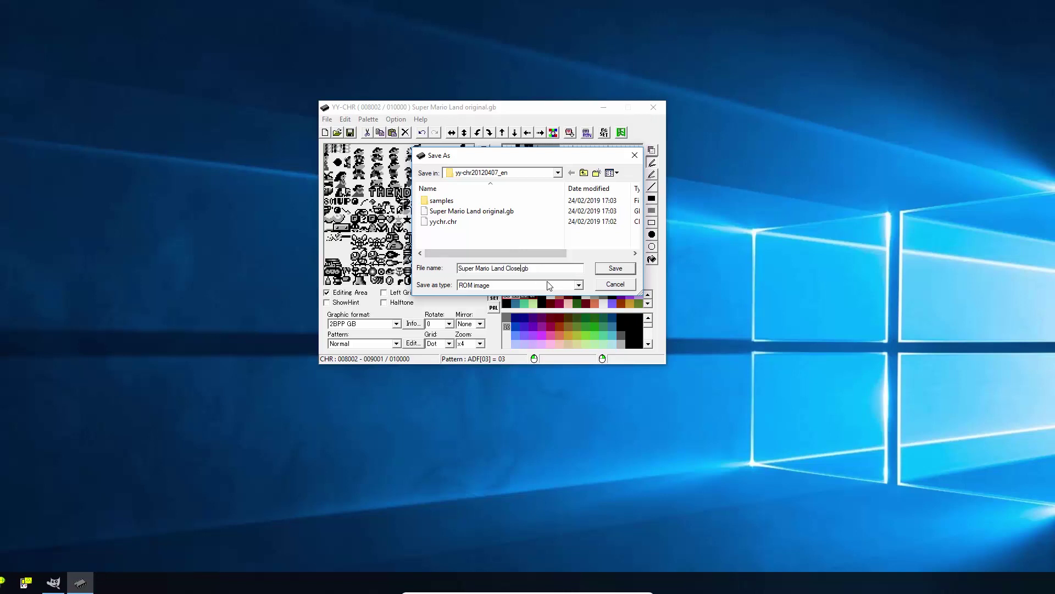
text(Close Shave)
key(Return)
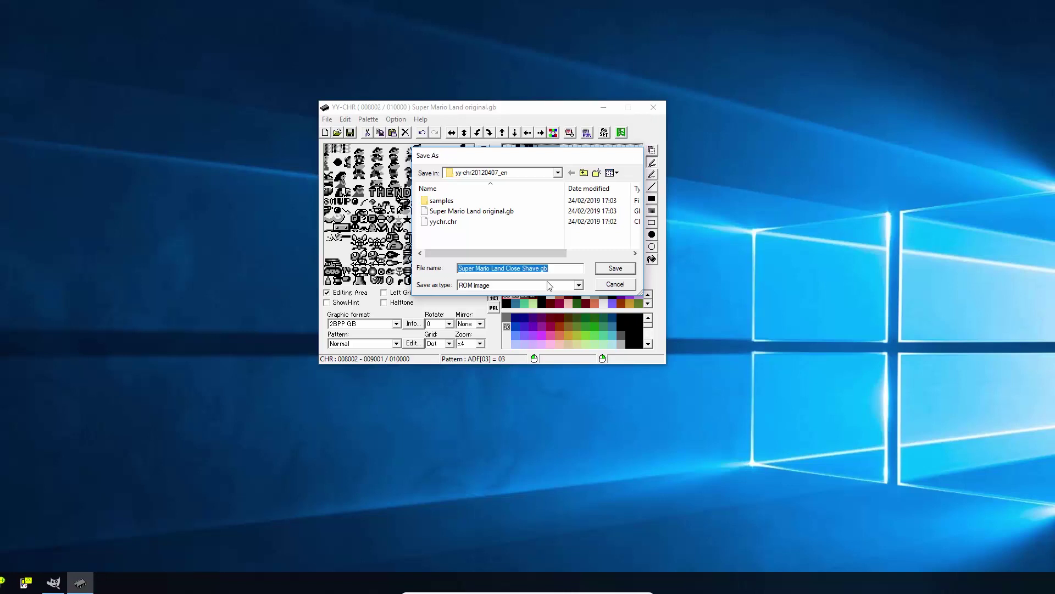
click(604, 108)
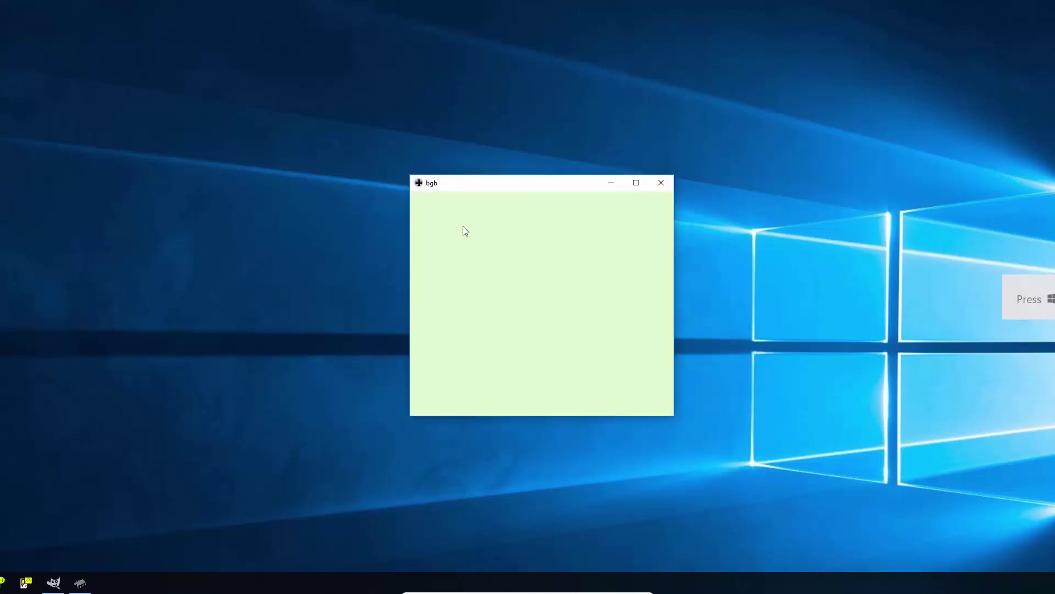
Load Super Mario Land Close Shave.gb into bgb and accept the checksum warning to reach the title screen
click(26, 582)
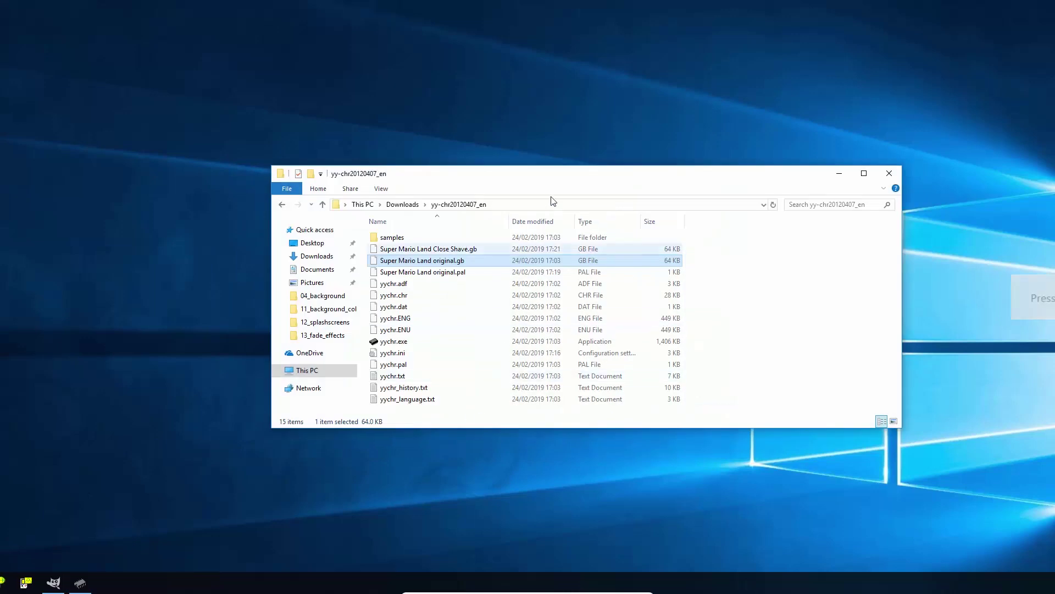
drag(595, 176, 811, 176)
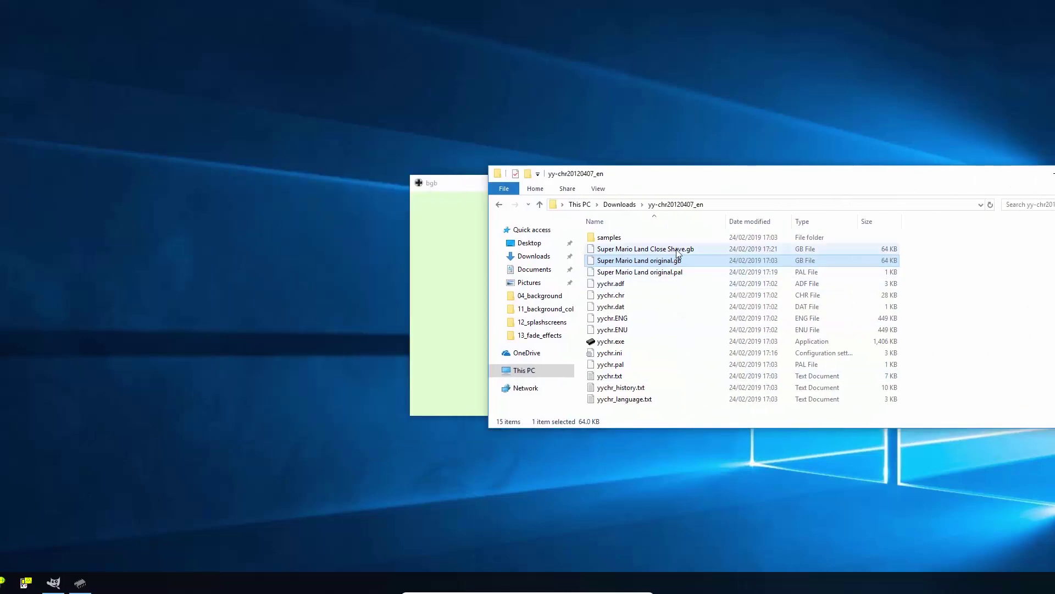
drag(676, 249, 449, 270)
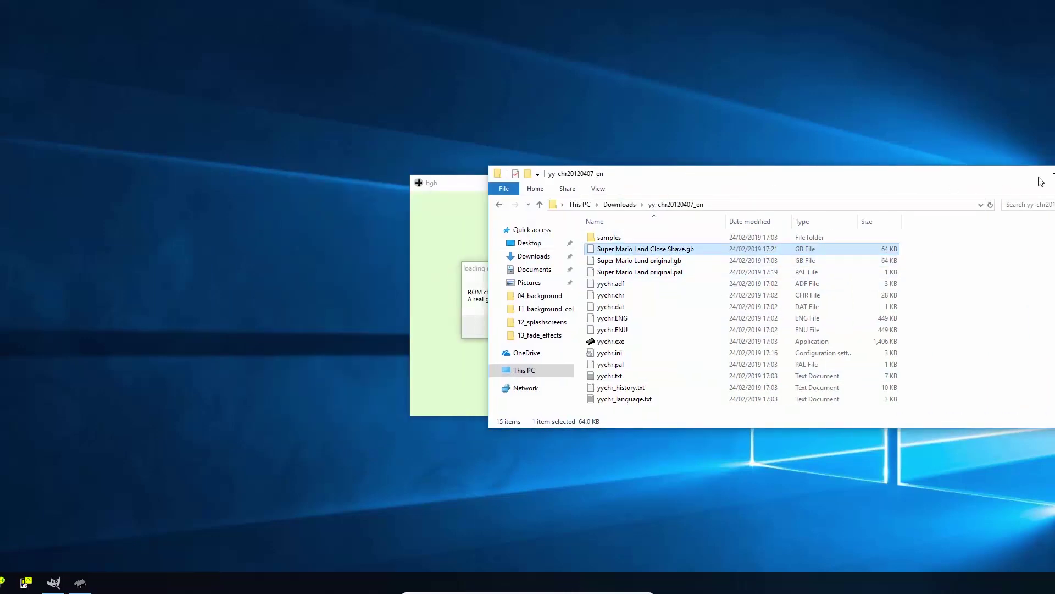
click(1051, 173)
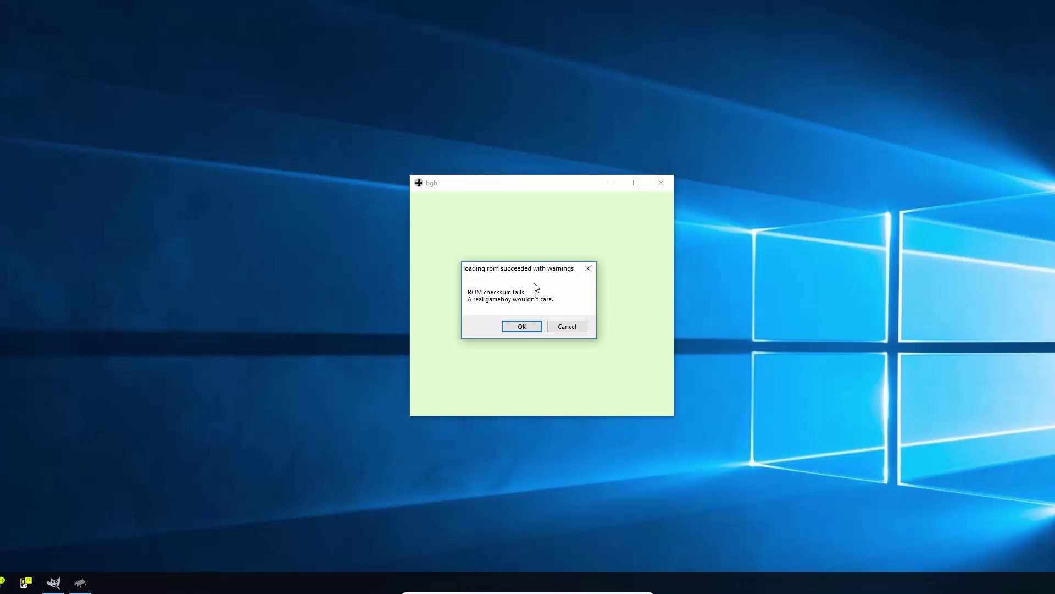
click(528, 328)
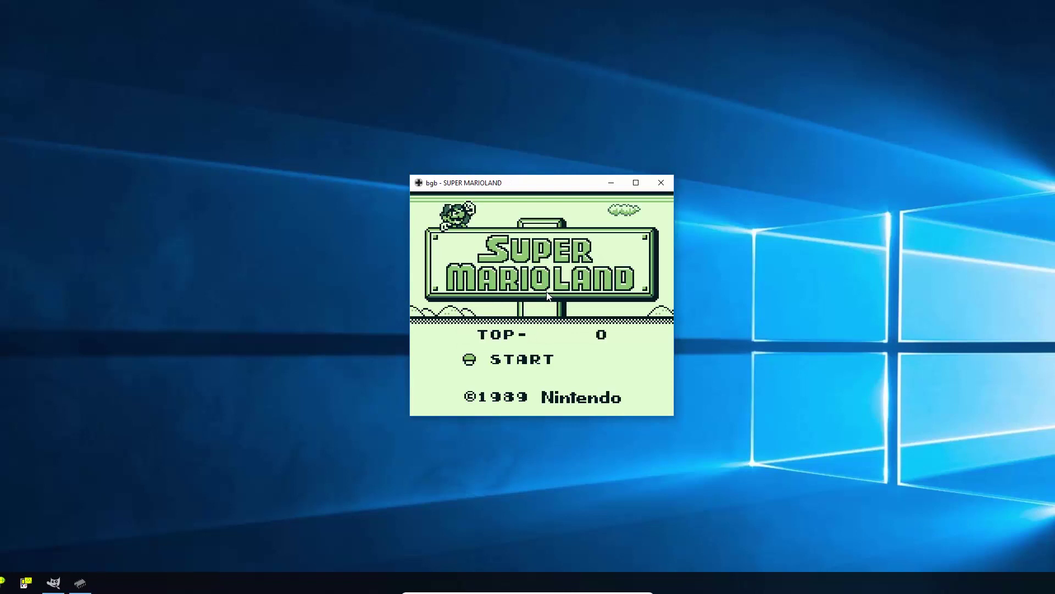
Start a game, stomp the Goomba, and hit the question block for a mushroom
key(Return)
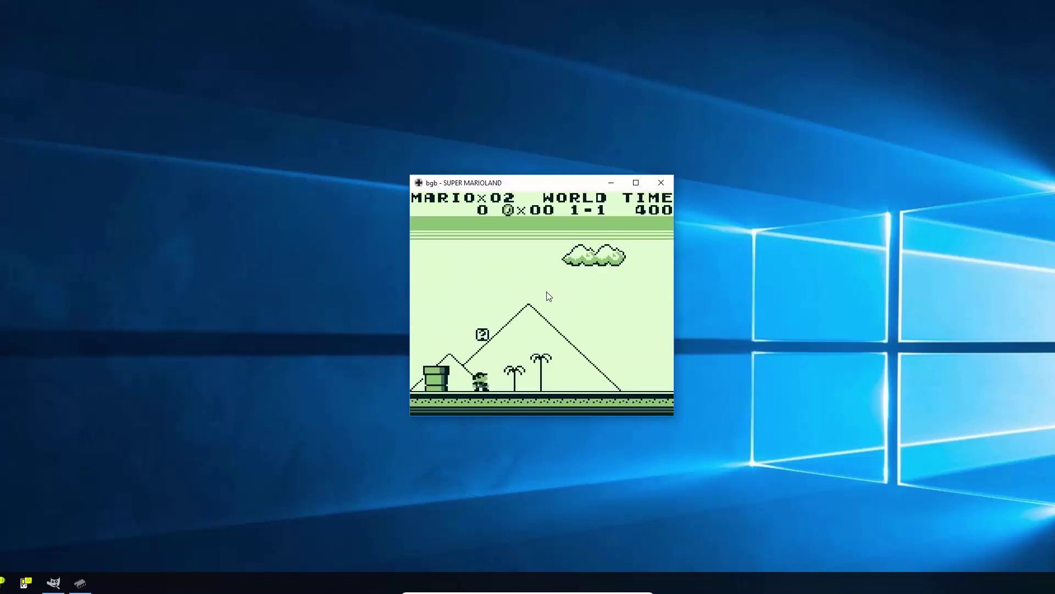
key(Right)
key(Right)
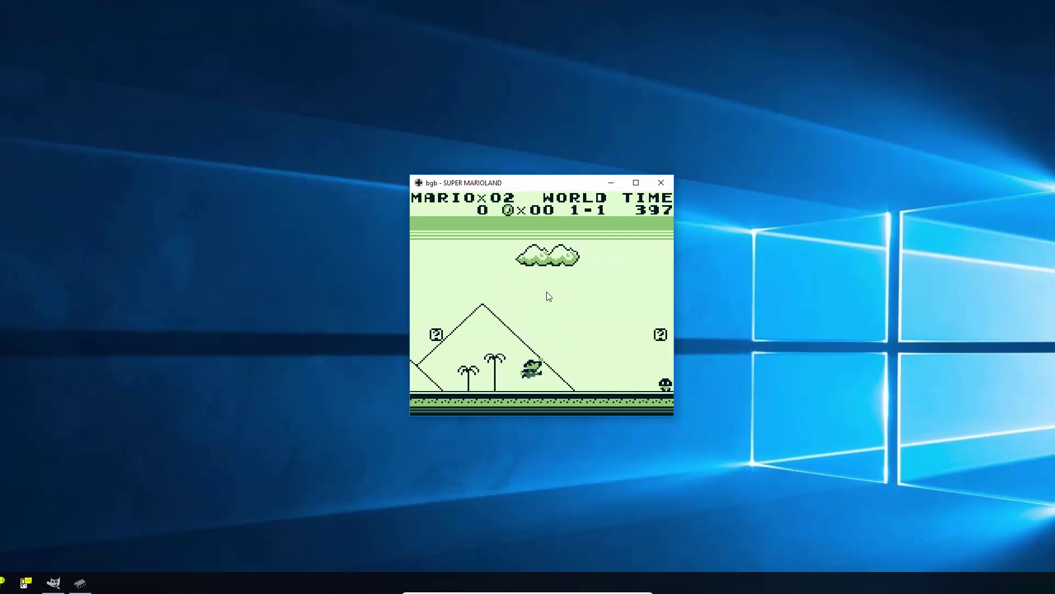
key(s)
Collect the mushroom and move Mario back and forth on the pipe
key(Right)
key(s)
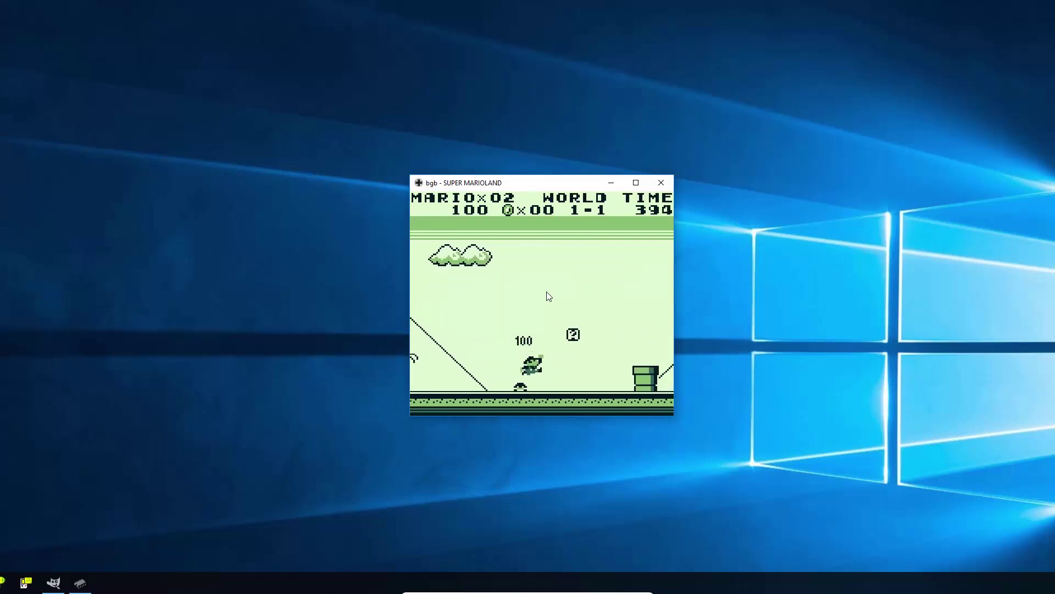
key(s)
key(Left)
key(Right)
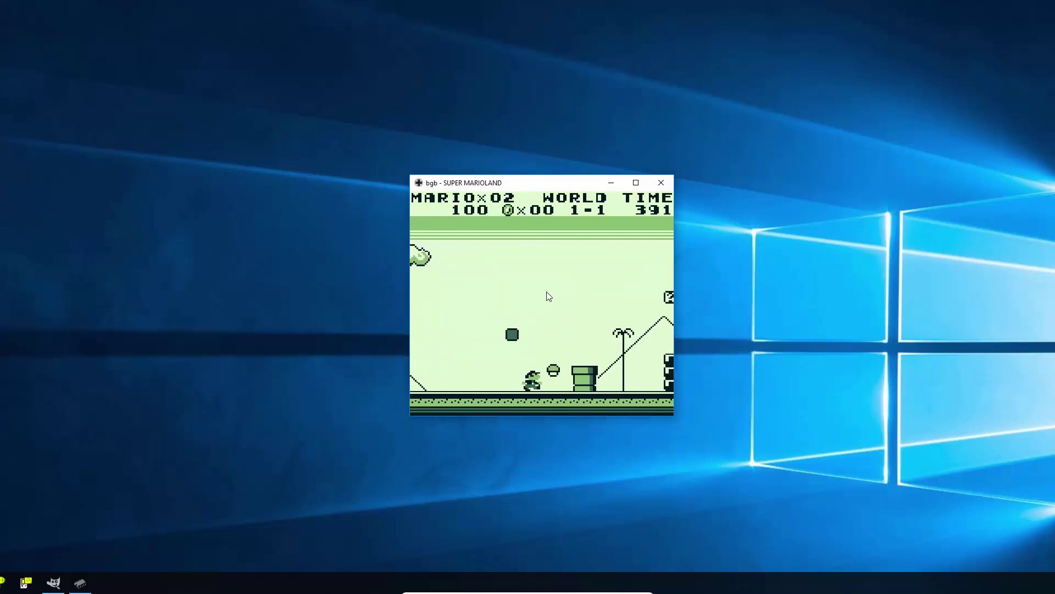
key(s)
key(s)
key(Left)
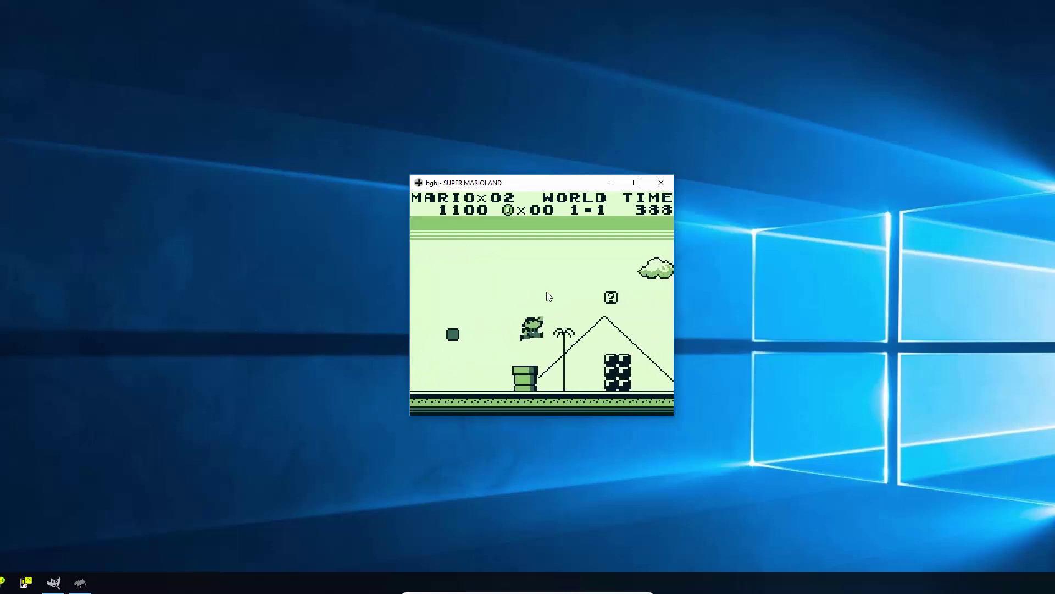
key(s)
key(s)
key(Left)
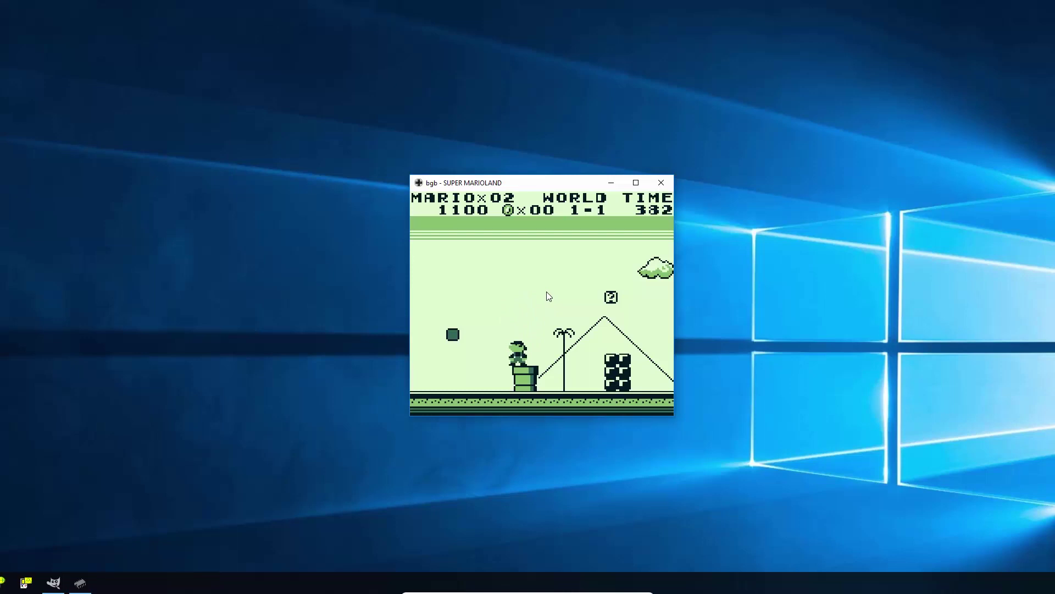
key(Right)
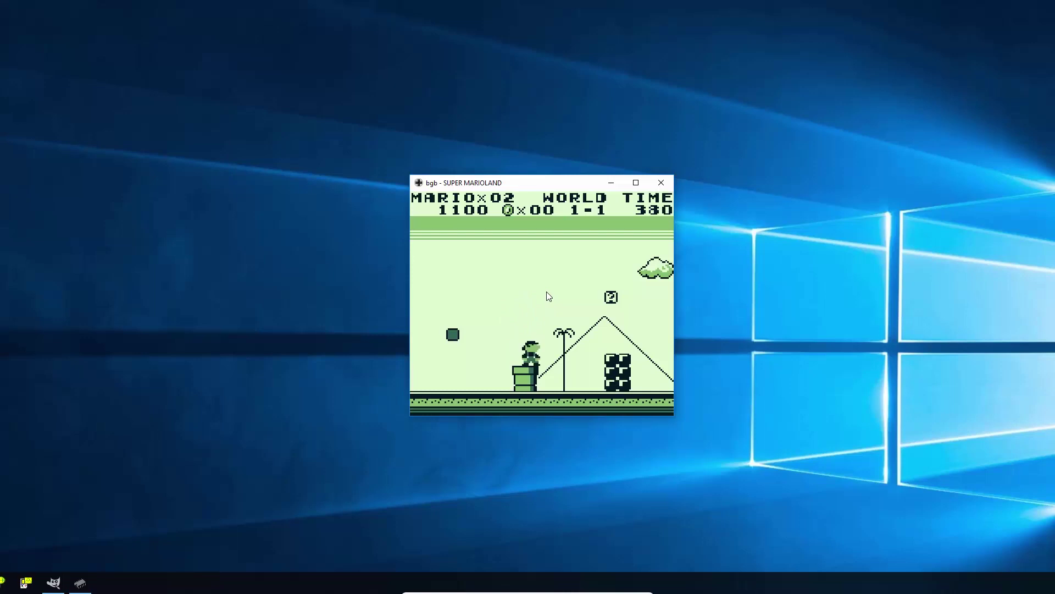
Bring YY-CHR forward, minimise bgb, and set the editor zoom to x1
click(81, 582)
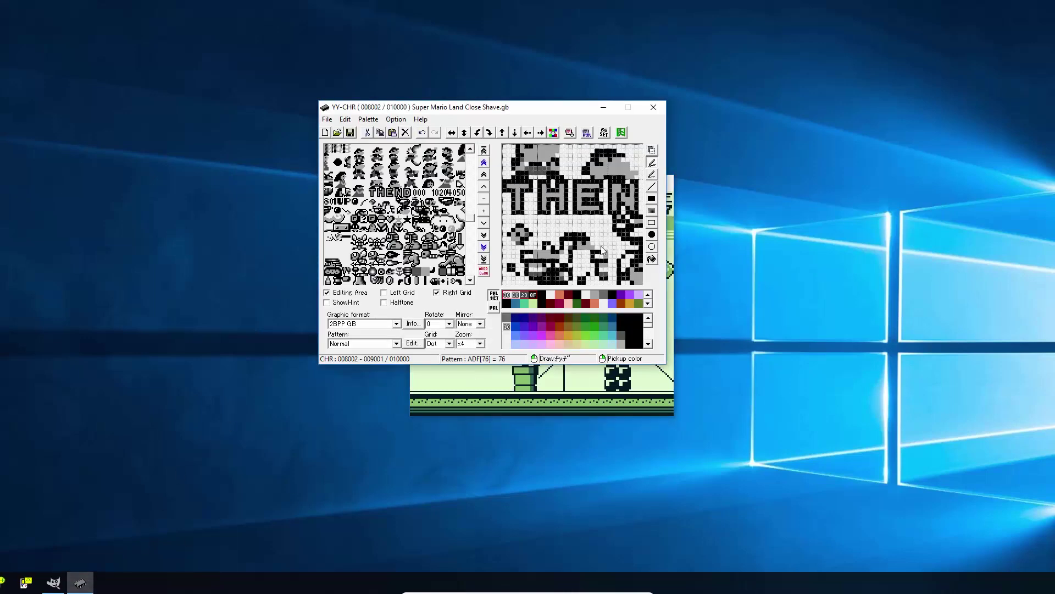
click(670, 385)
click(618, 188)
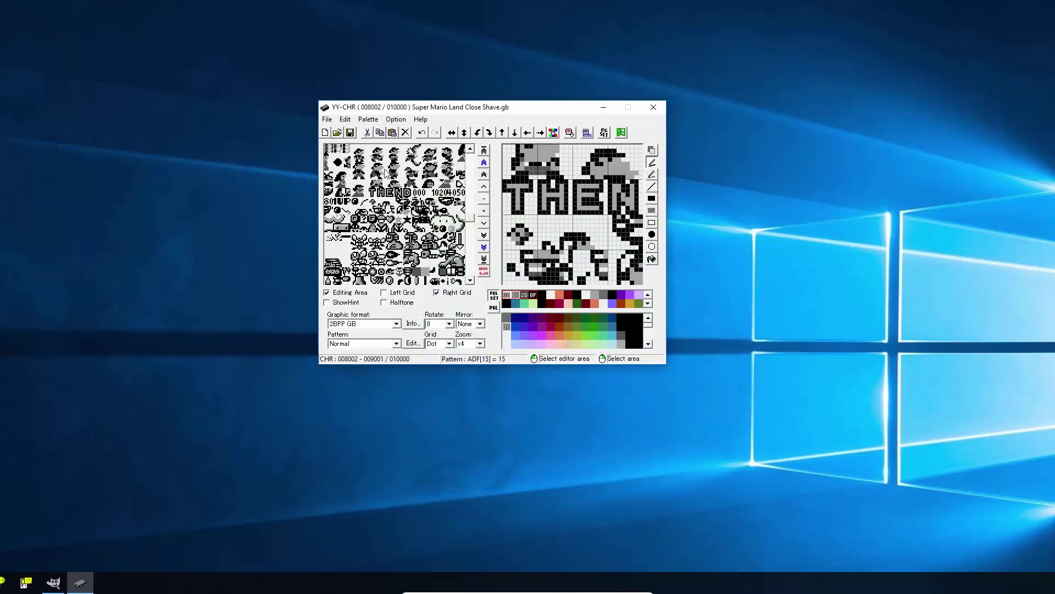
click(481, 344)
click(466, 354)
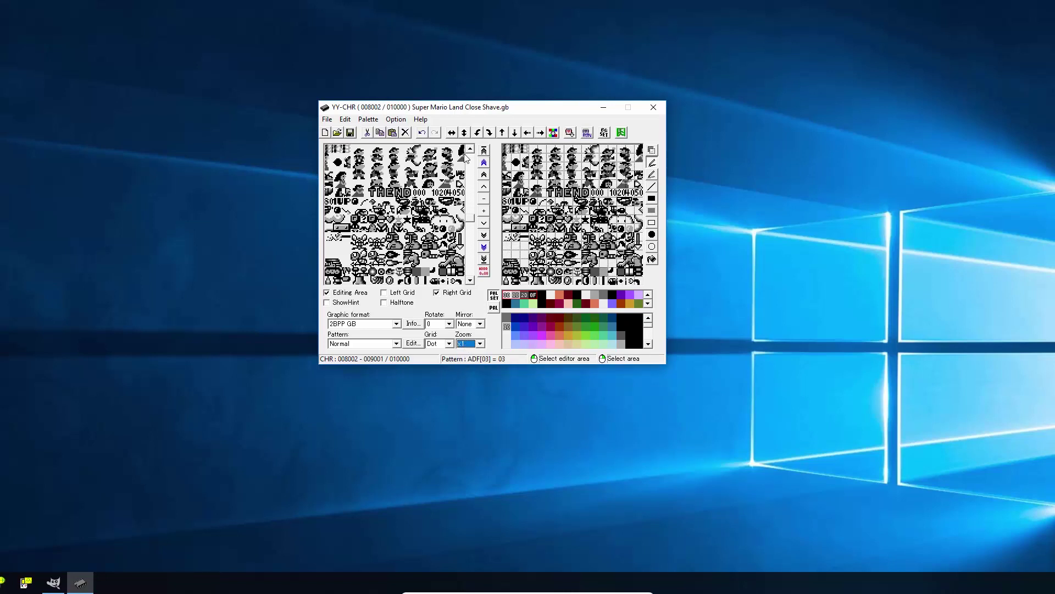
Copy the whole tile sheet from YY-CHR's Edit menu and minimise YY-CHR, bringing GIMP forward
click(346, 120)
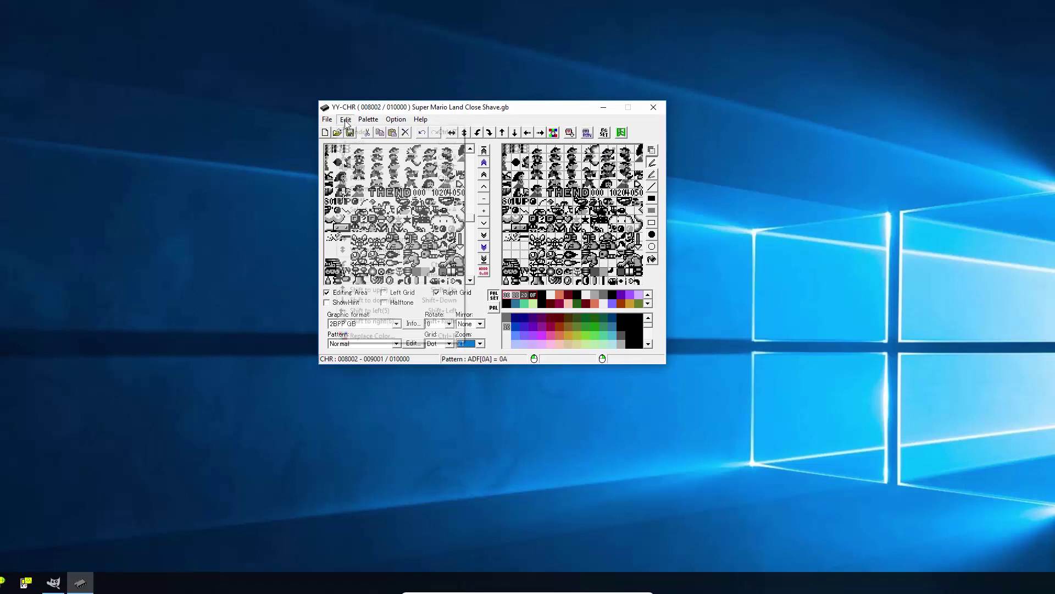
click(367, 167)
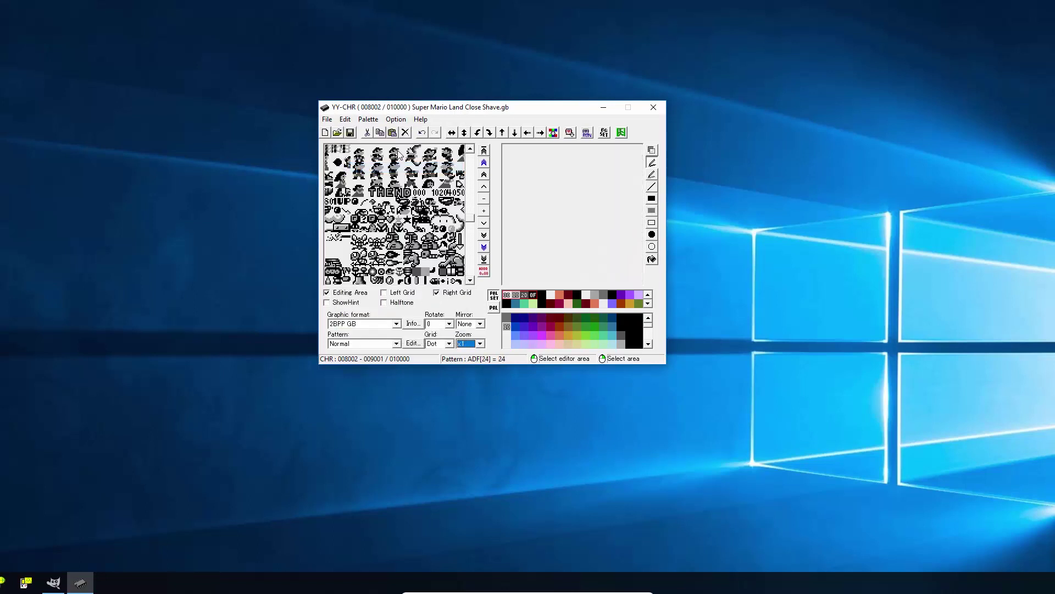
click(603, 108)
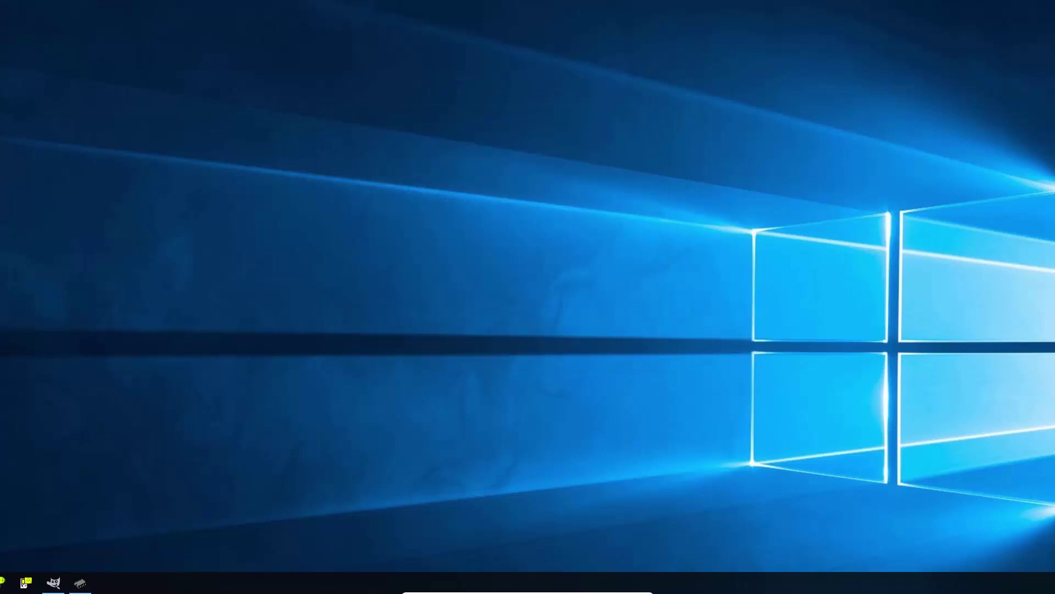
click(53, 582)
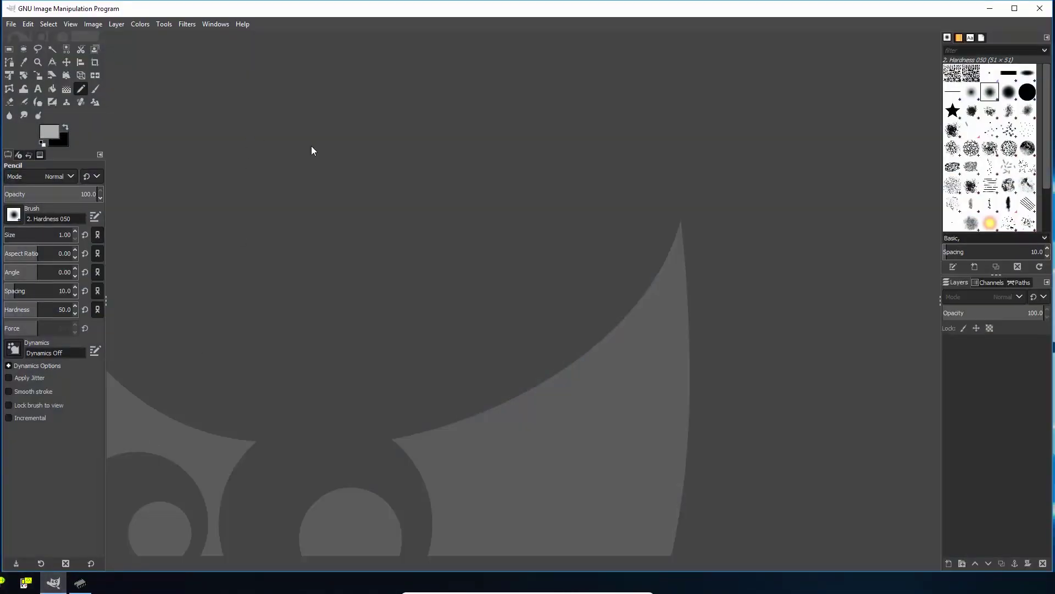
Cancel the blank new image and paste the clipboard as a new 128x128 image with Ctrl+Shift+V
key(ctrl+n)
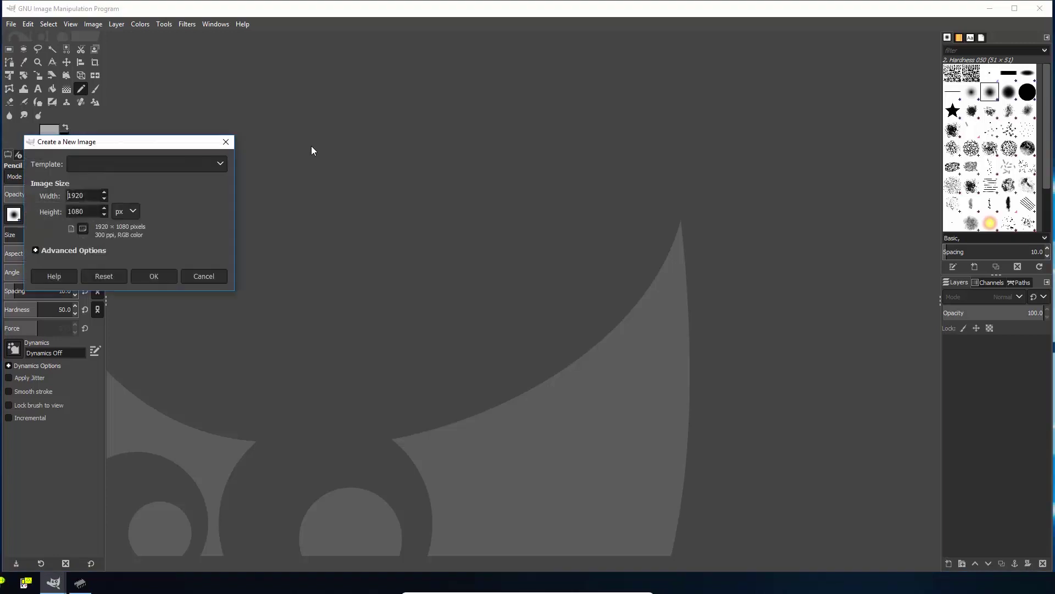
click(225, 278)
key(ctrl+shift+v)
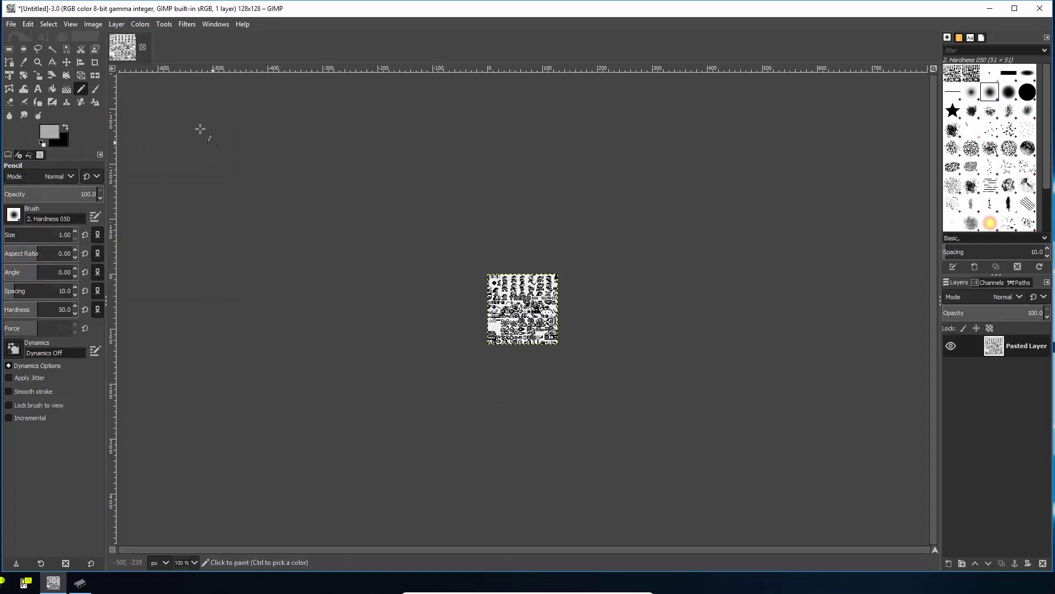
click(27, 24)
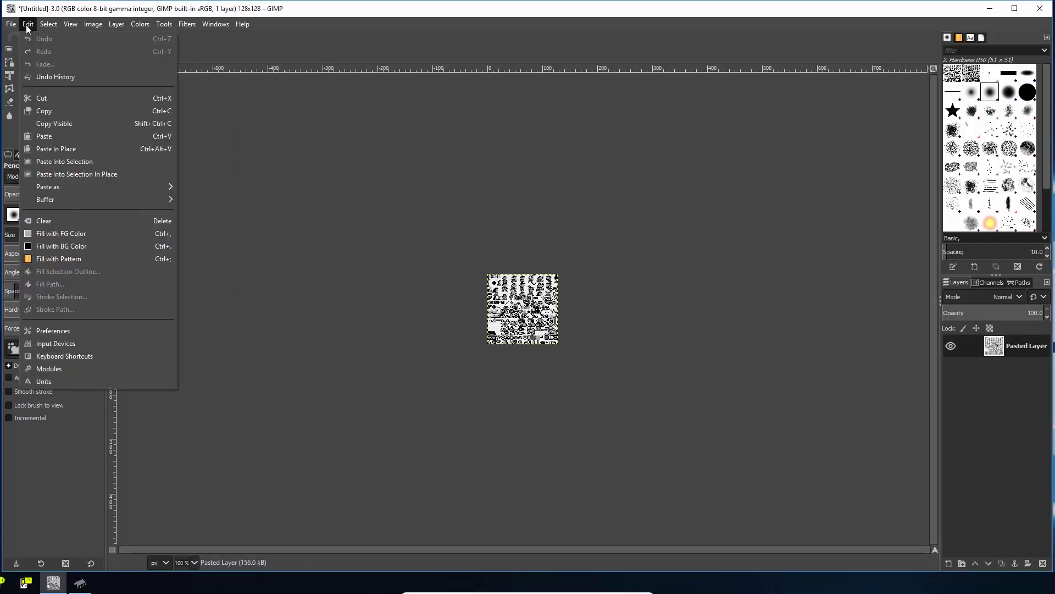
click(26, 24)
Zoom in and pencil two black eyes and a flat mouth onto the question block tile
scroll(509, 295, up, 6)
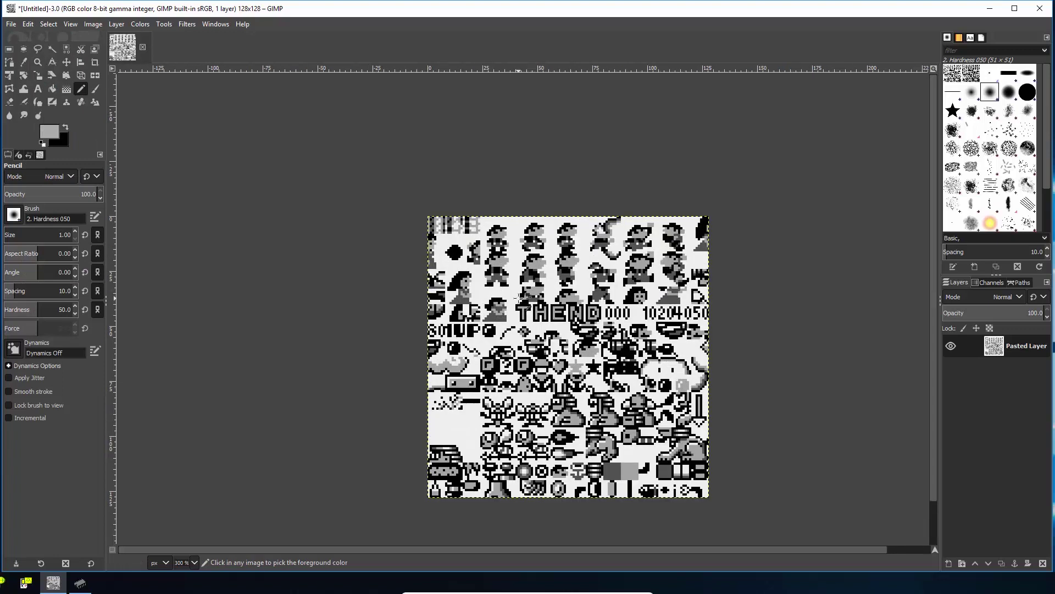
scroll(575, 346, down, 2)
scroll(576, 346, up, 1)
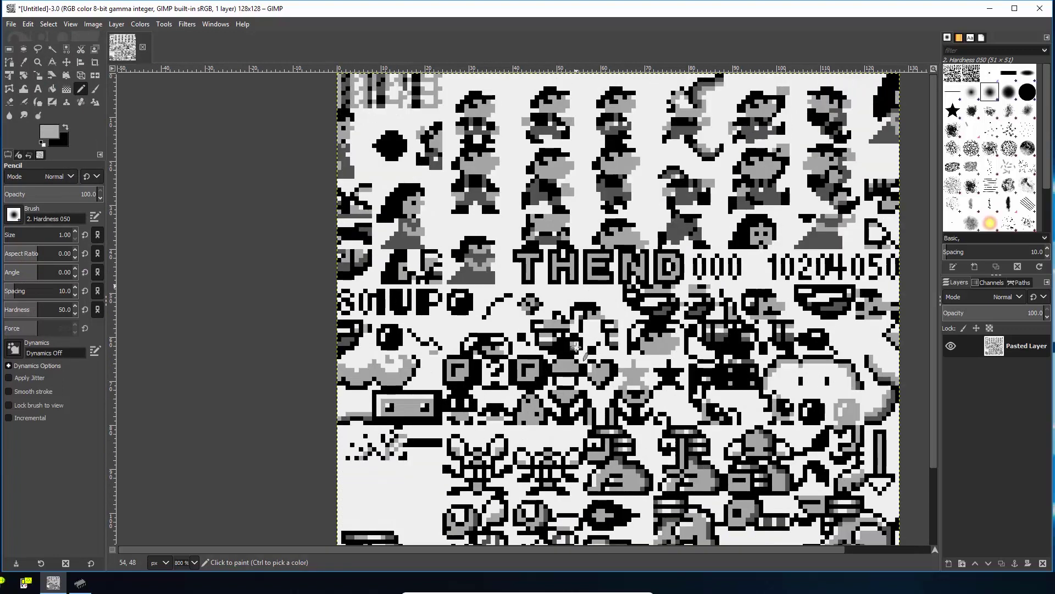
scroll(705, 256, down, 2)
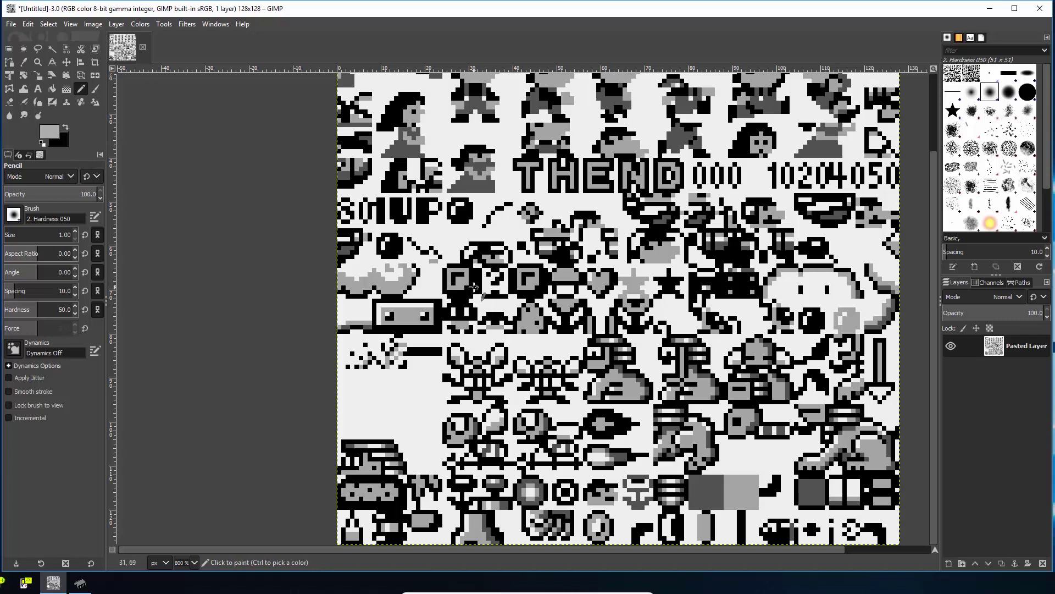
click(24, 62)
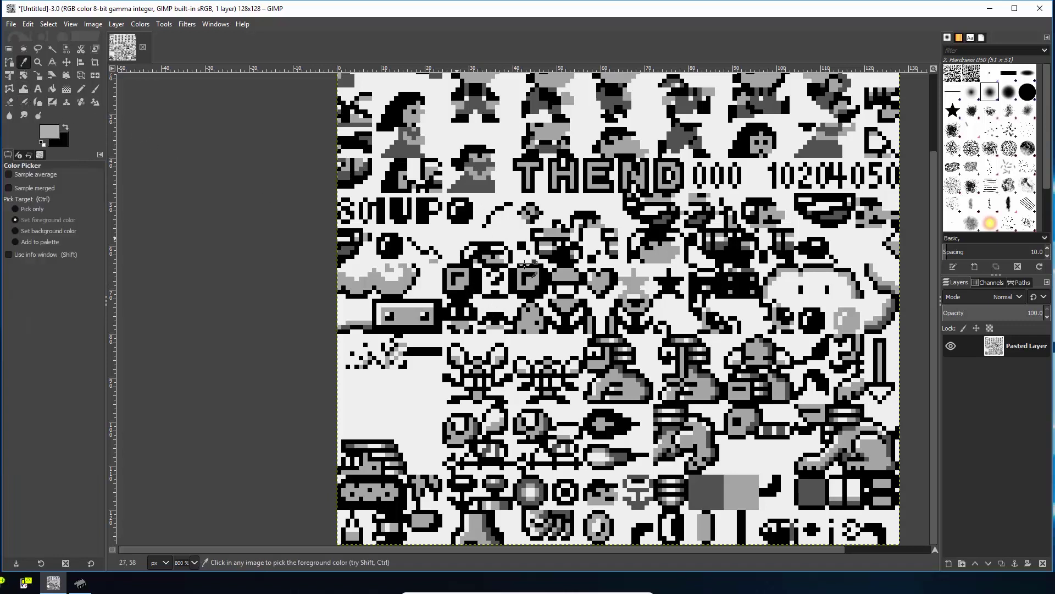
click(488, 282)
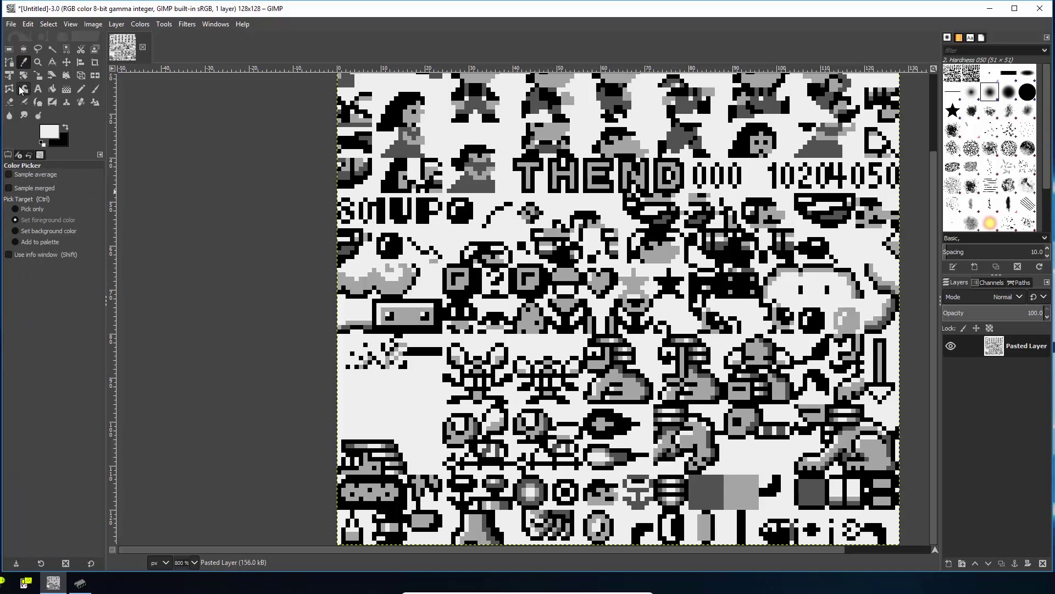
click(81, 88)
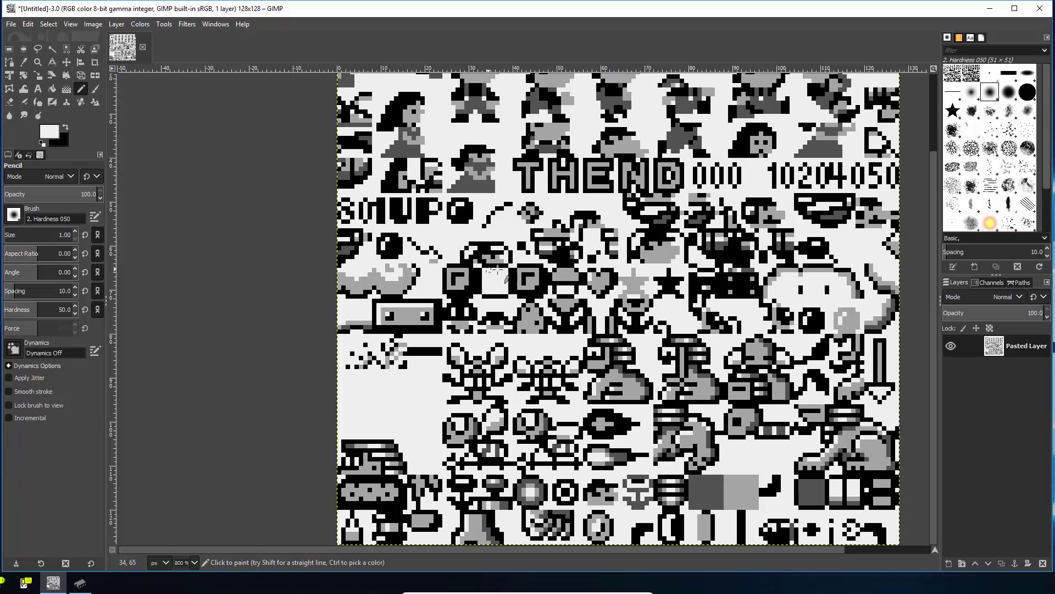
click(66, 128)
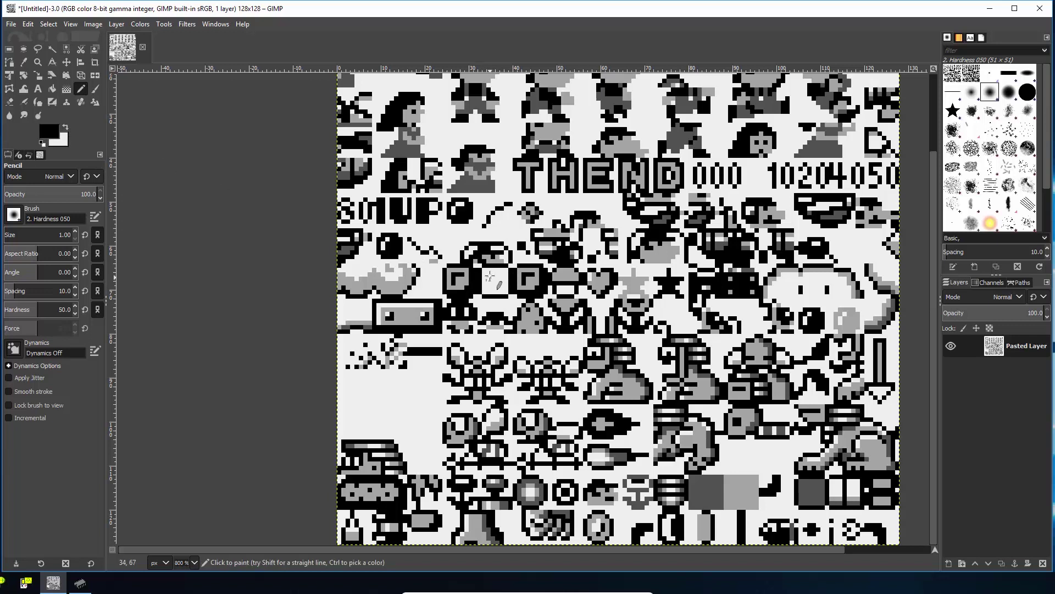
click(488, 274)
click(500, 274)
drag(488, 286, 503, 287)
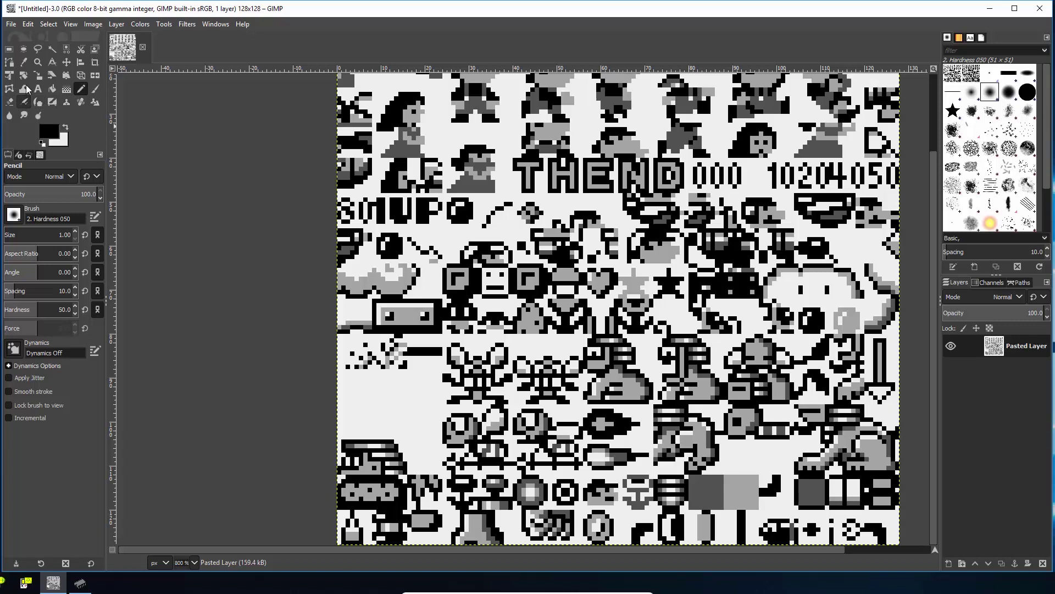
Pick the grey shade and paint the neighbouring block tile solid grey
click(23, 64)
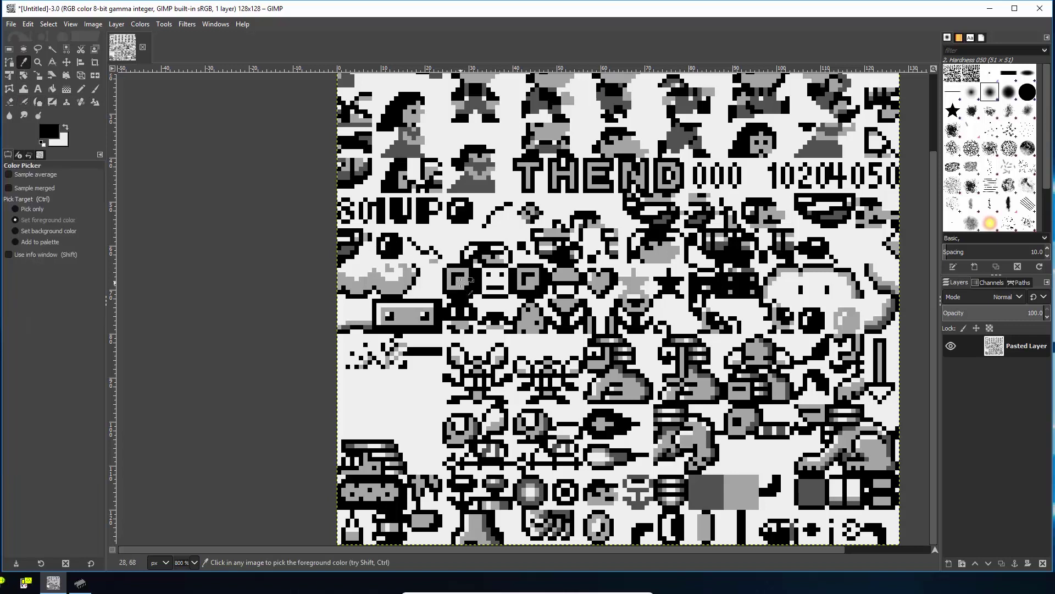
click(472, 279)
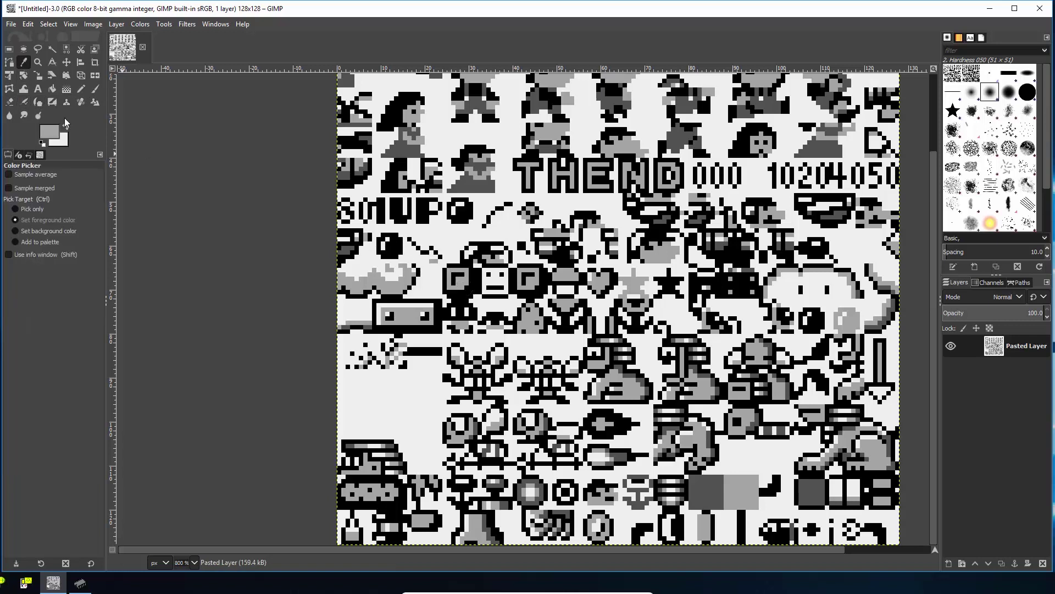
click(82, 89)
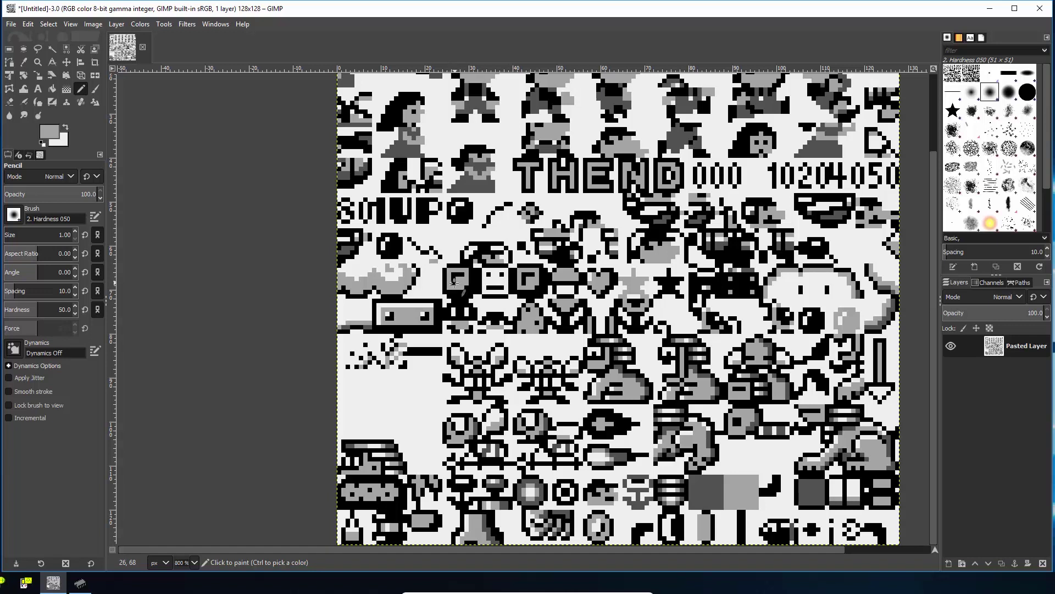
drag(454, 280, 536, 281)
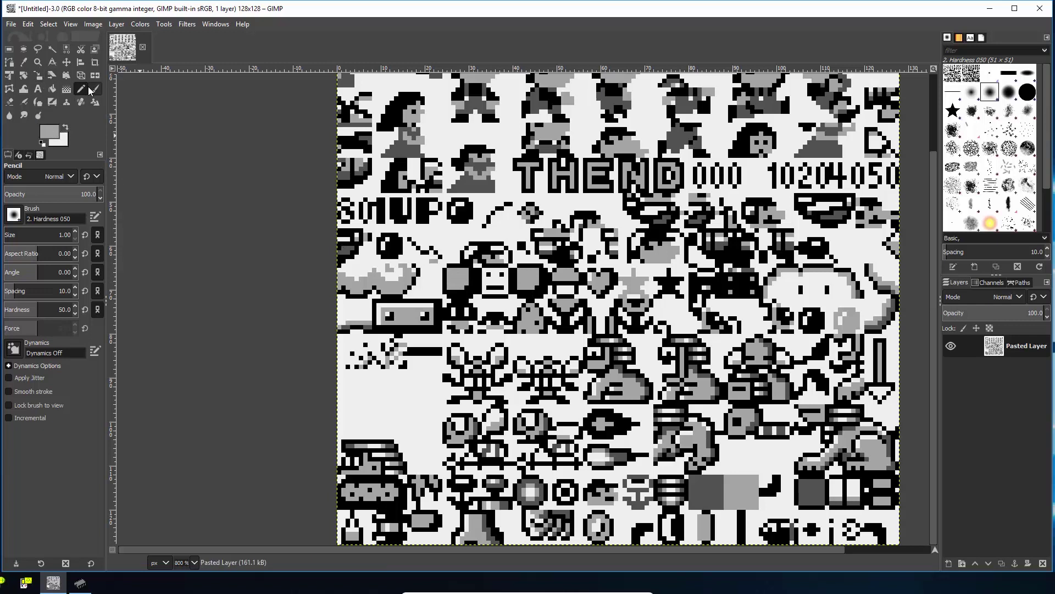
Pick black, draw eyes and a mouth on the grey block, then copy the edited sheet
click(27, 64)
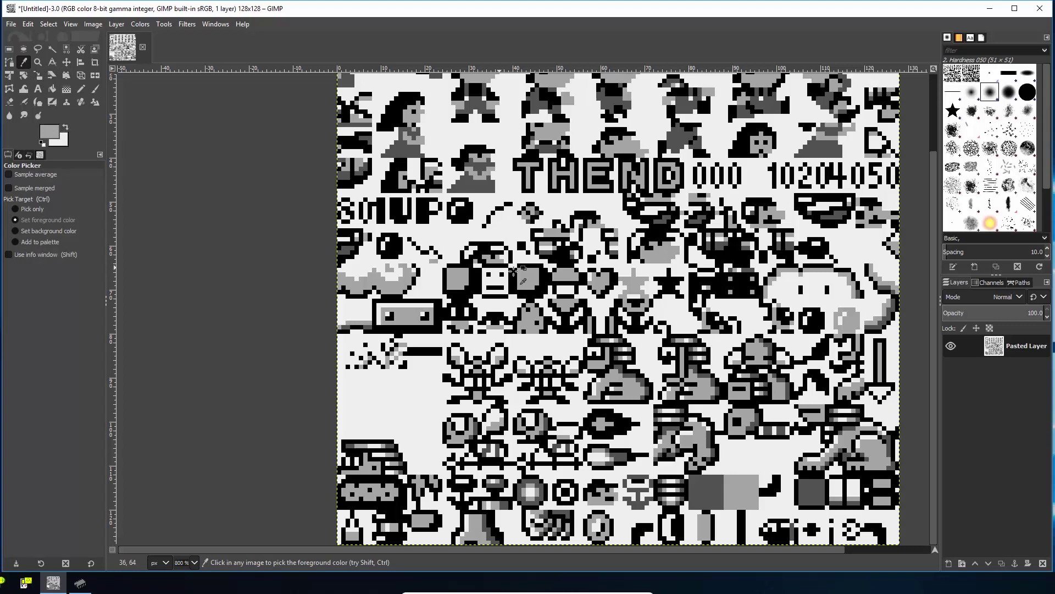
click(502, 286)
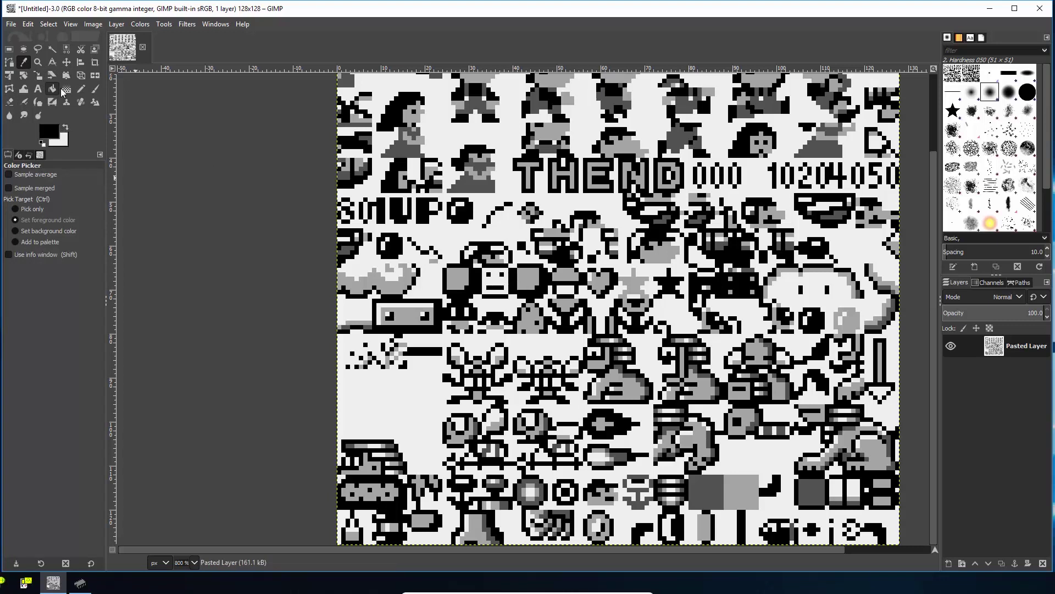
click(81, 88)
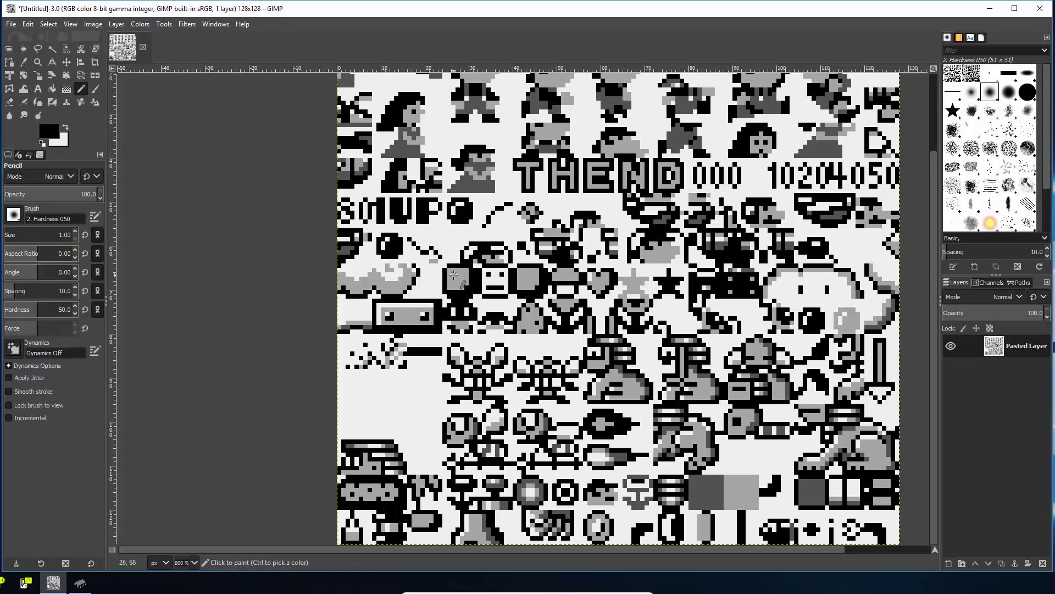
click(458, 276)
click(463, 275)
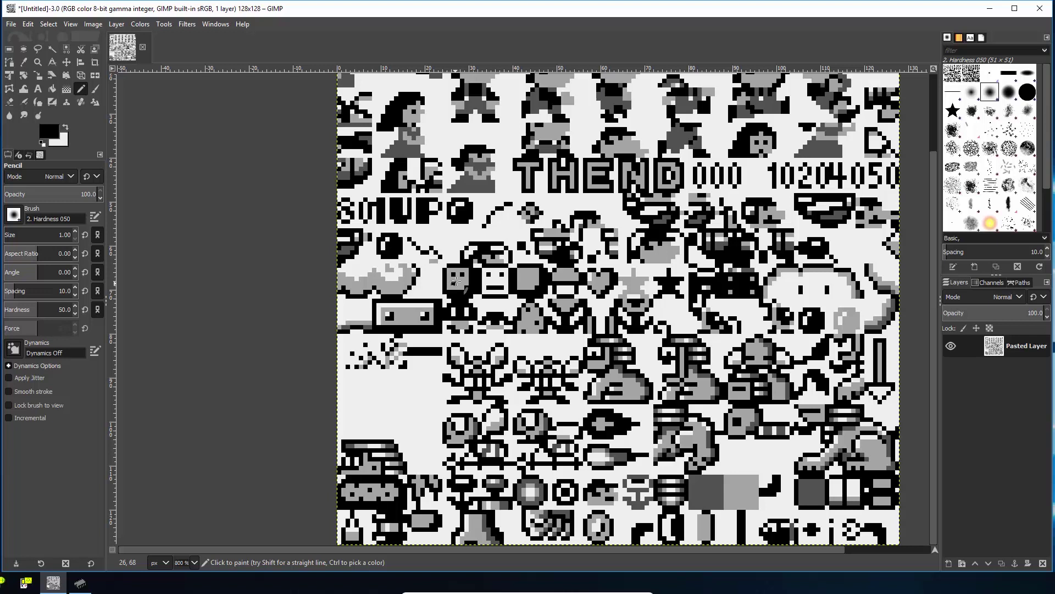
click(461, 283)
click(465, 284)
drag(525, 283, 530, 284)
key(ctrl)
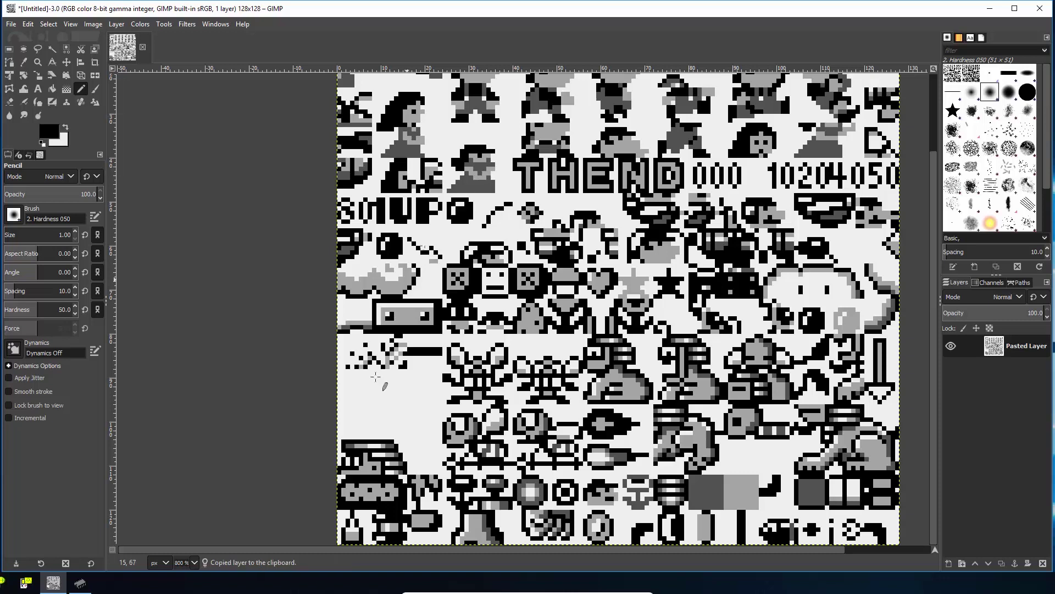
Minimise GIMP and paste the edited sprite sheet into YY-CHR via Edit > Paste
click(989, 8)
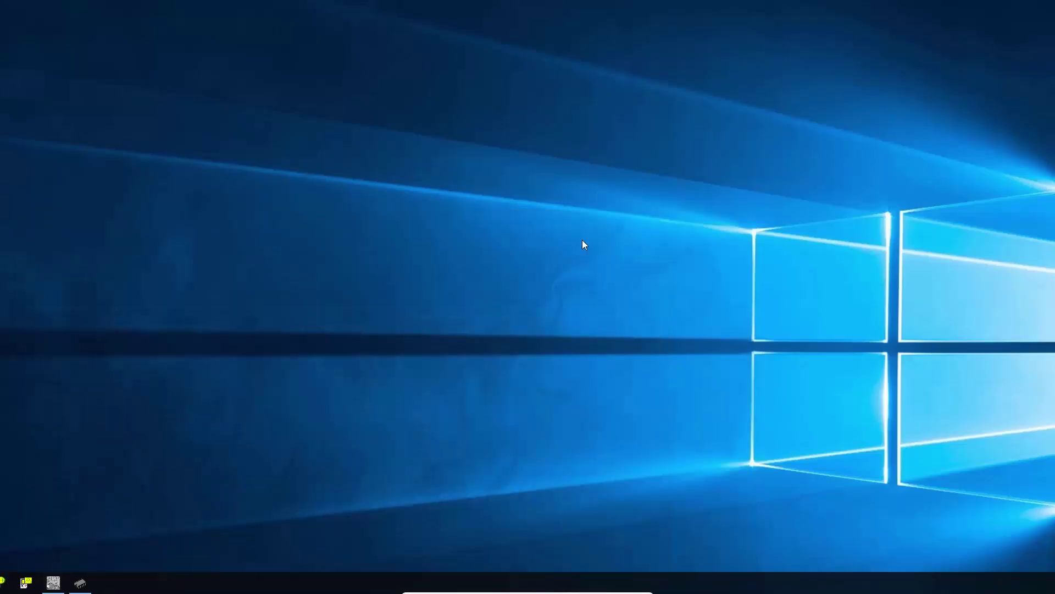
click(80, 582)
click(346, 120)
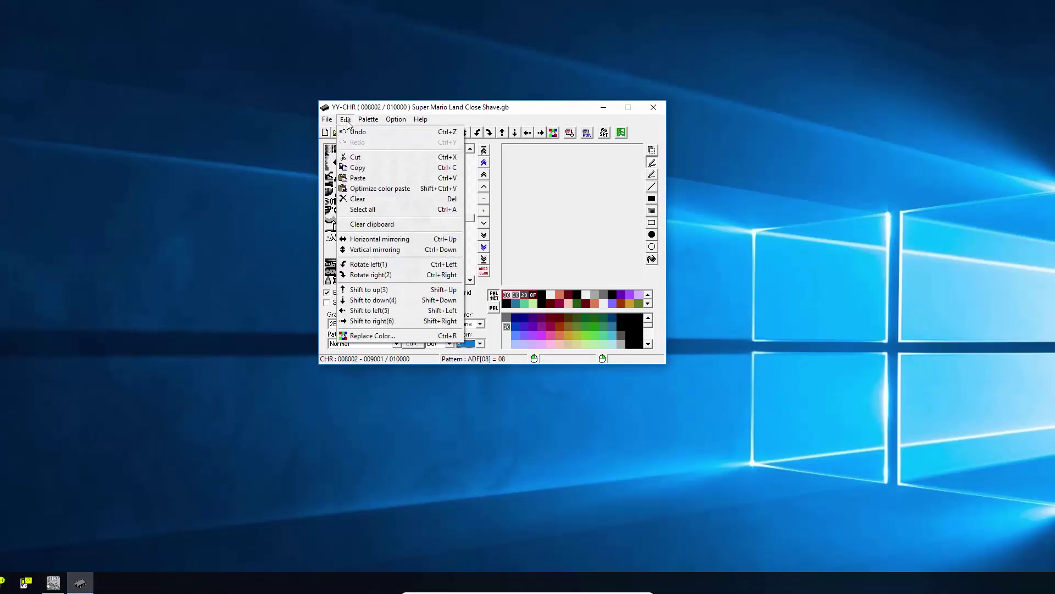
click(368, 179)
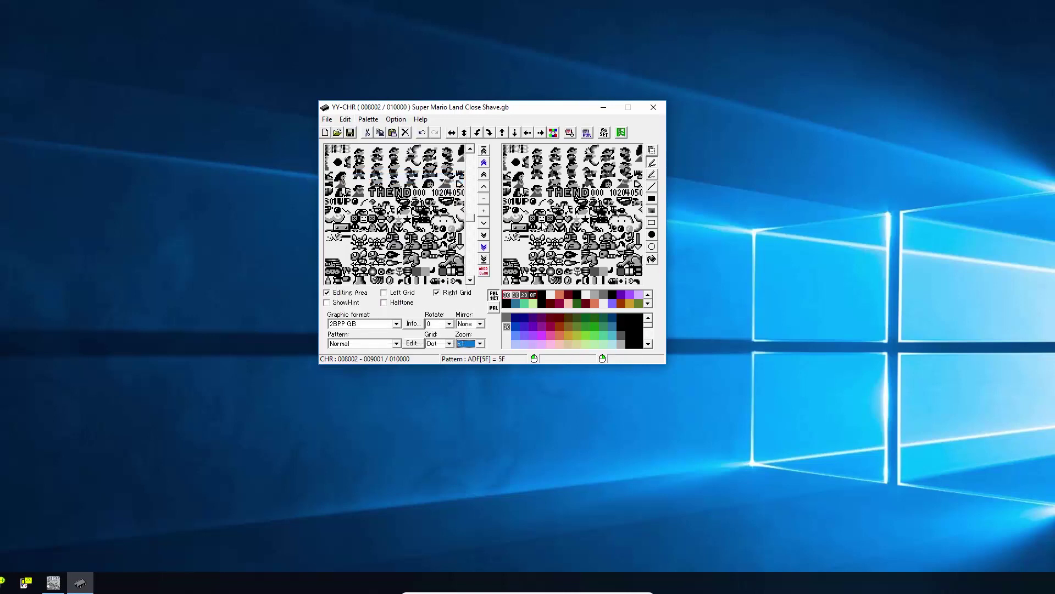
Save Super Mario Land Close Shave.gb with File > Save and minimise YY-CHR
click(328, 121)
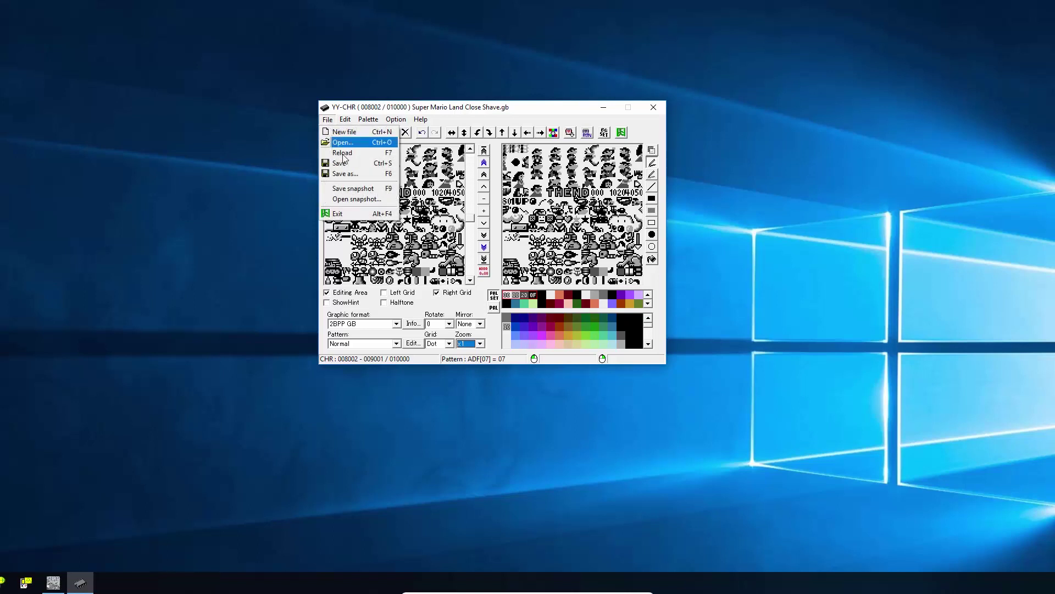
click(599, 118)
click(603, 107)
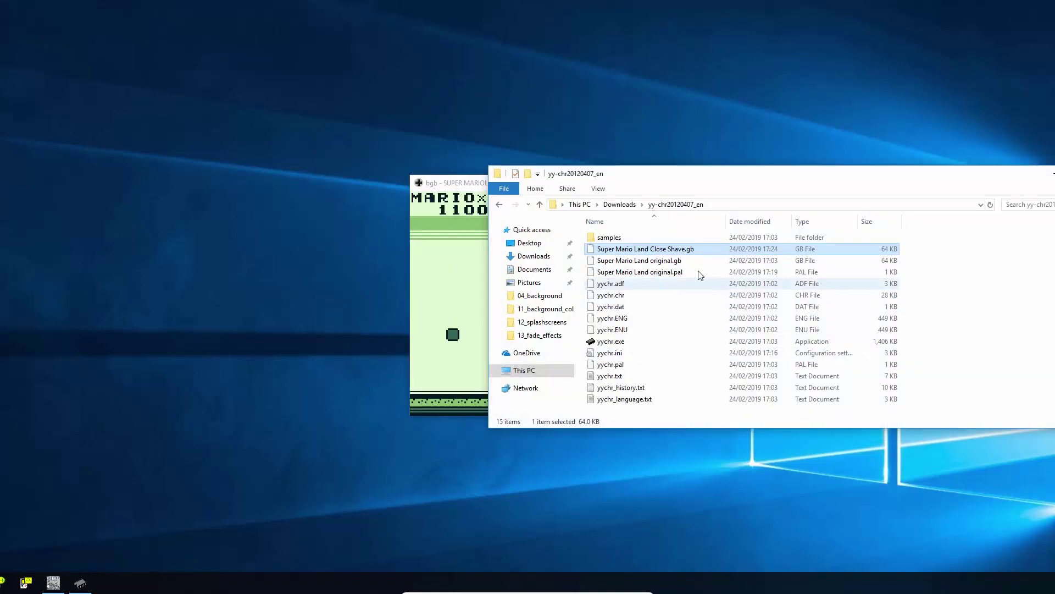
Reload Super Mario Land Close Shave.gb in bgb and accept the checksum warning
drag(664, 250, 471, 288)
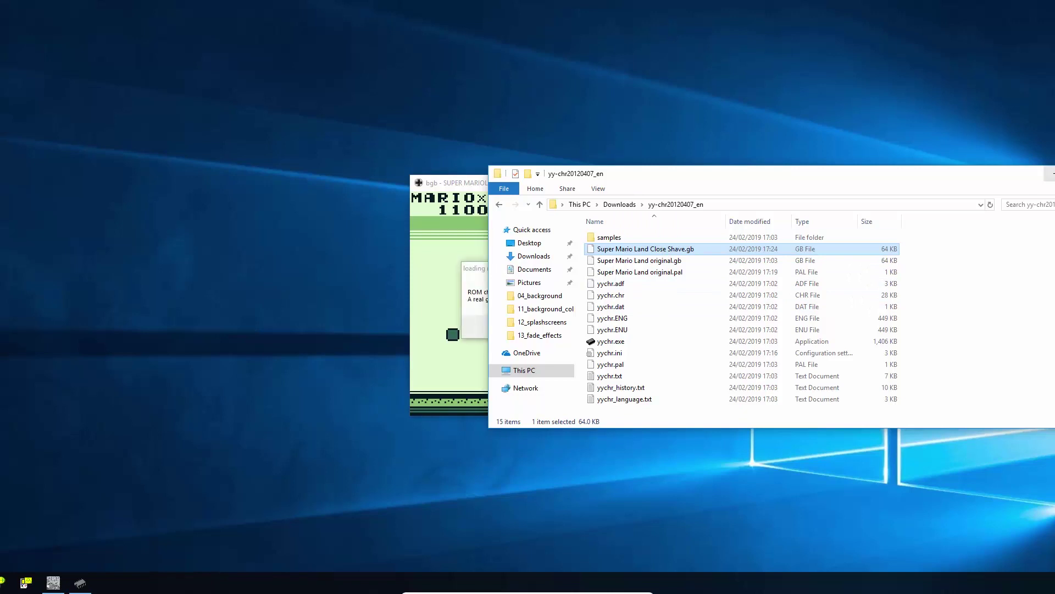
click(1052, 173)
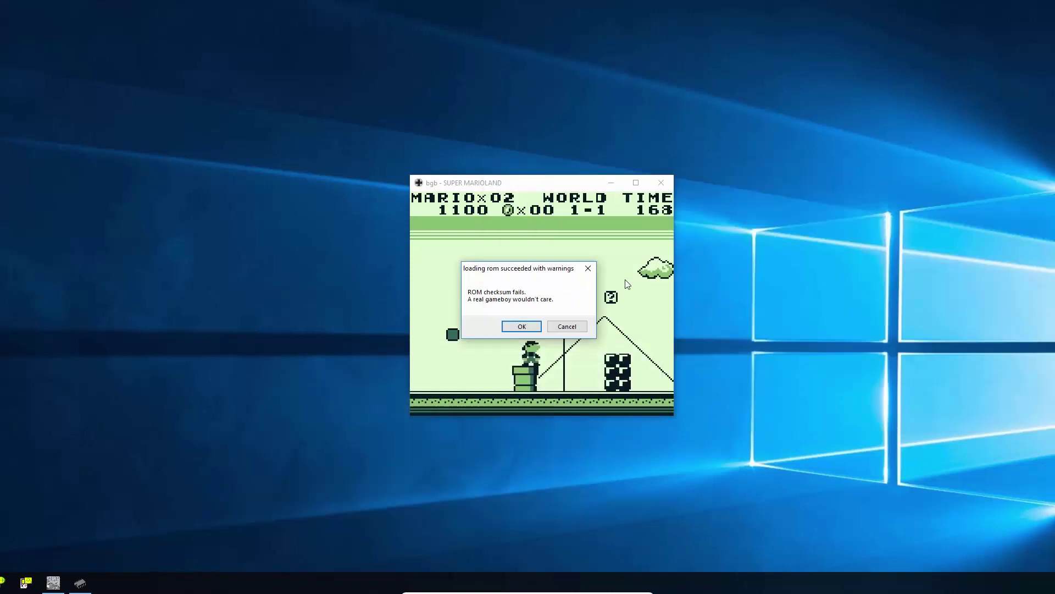
click(531, 326)
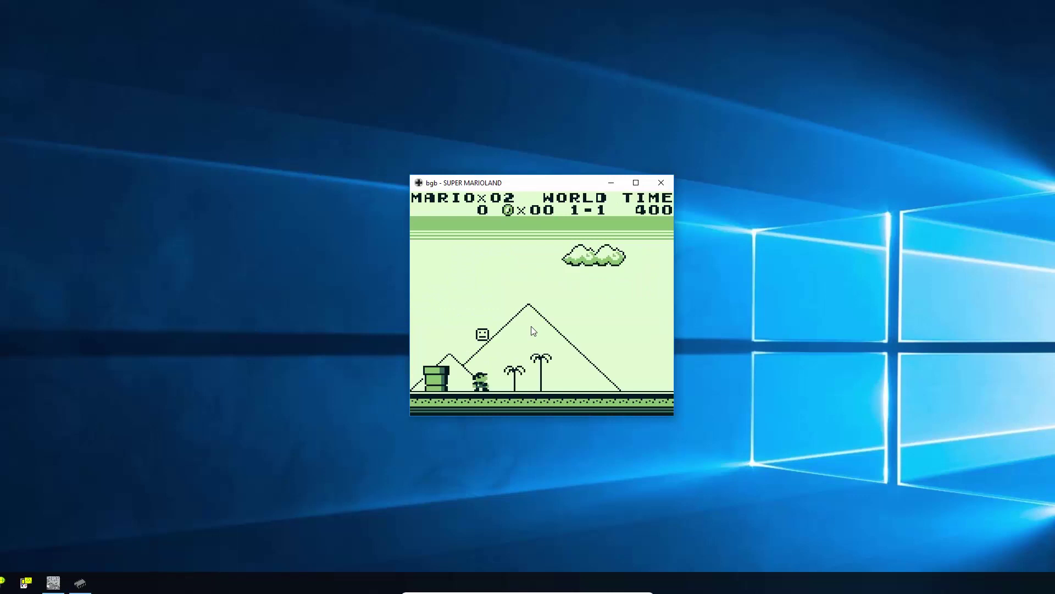
Play World 1-1, jumping Mario into the question block that now shows a face
key(Right)
key(Left)
key(s)
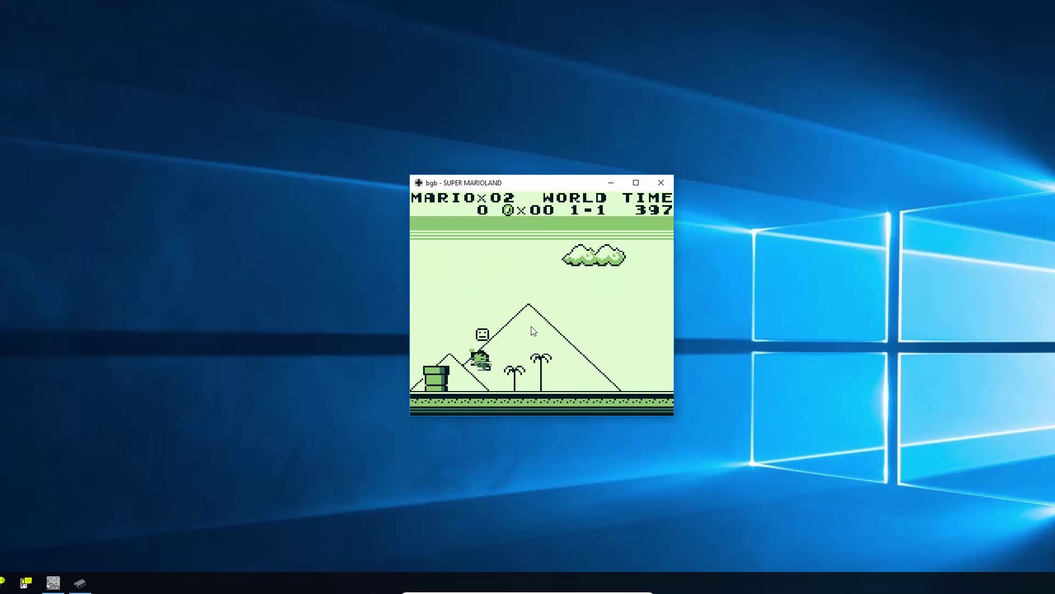
key(s)
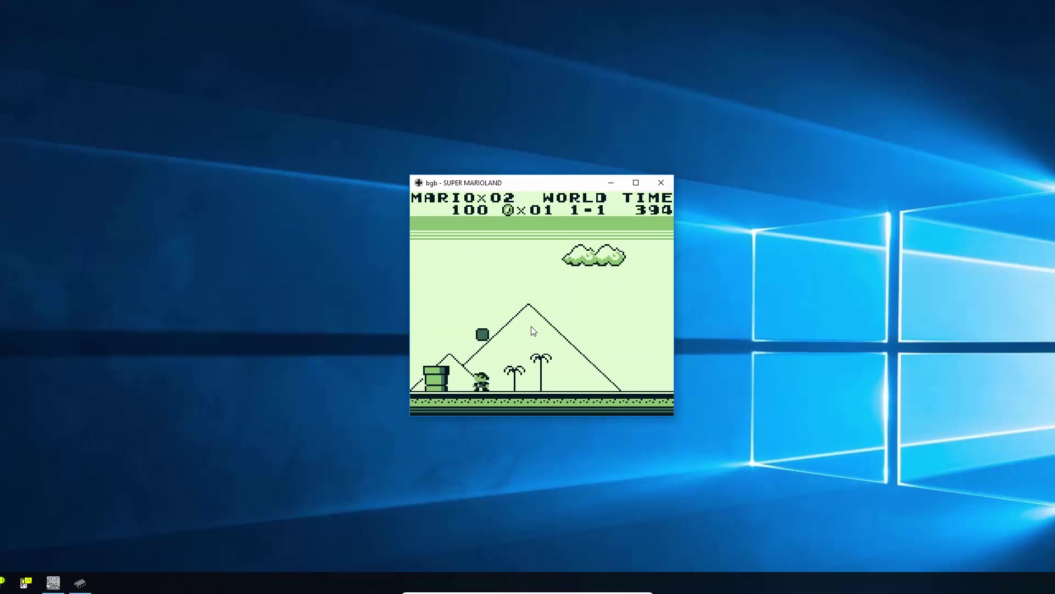
key(Right)
key(s)
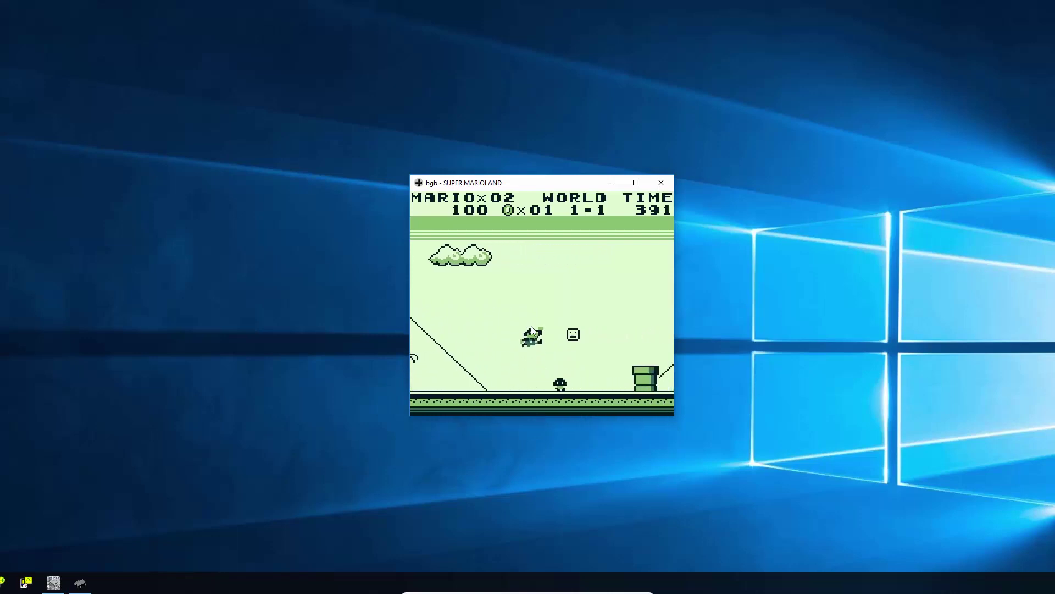
key(Left)
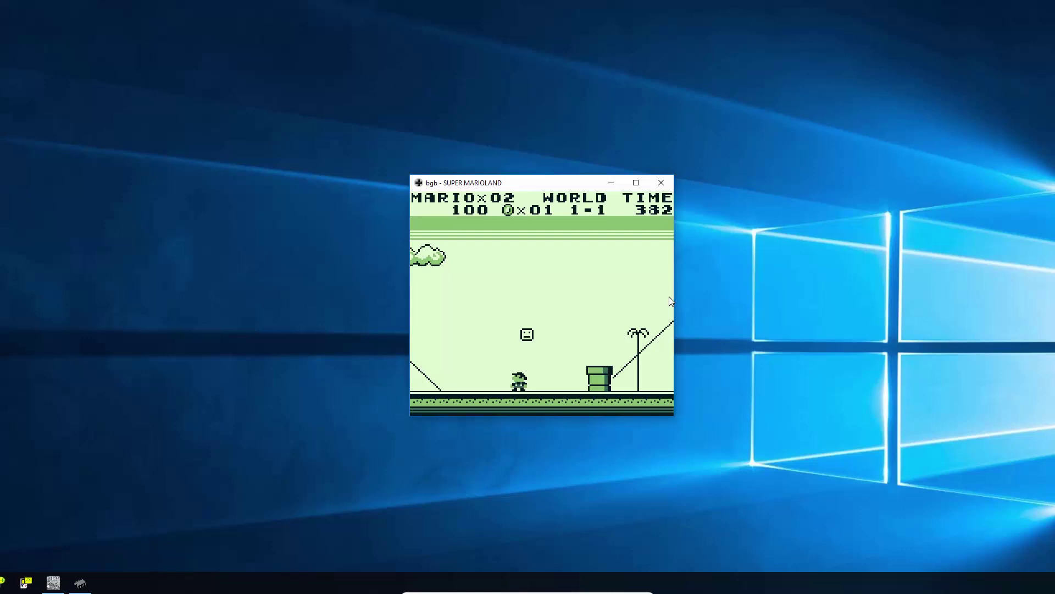
Minimise bgb, restore YY-CHR, and load the browsed tiles into the editing area
click(611, 183)
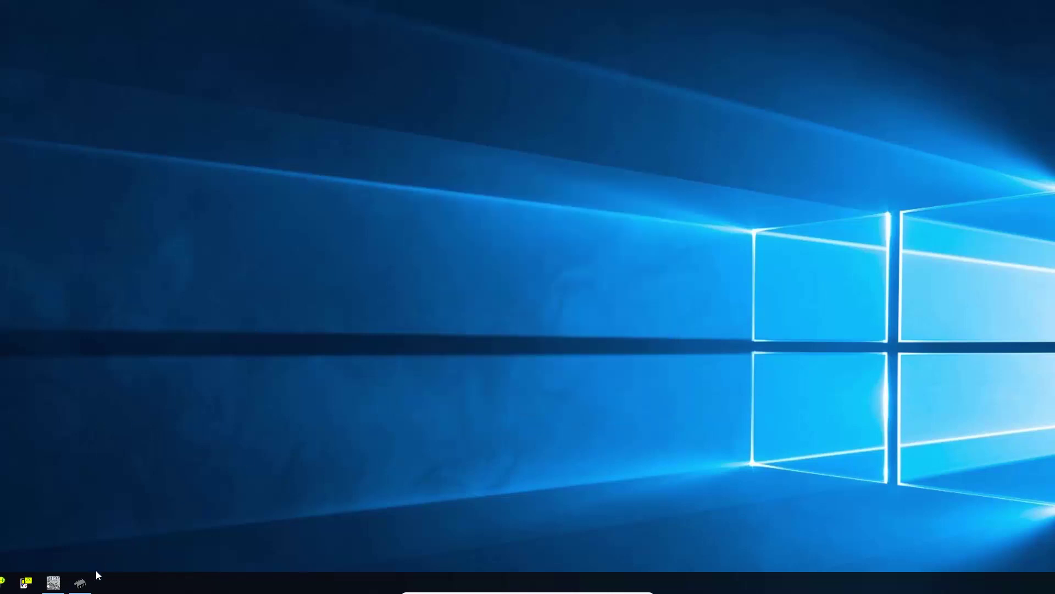
click(80, 582)
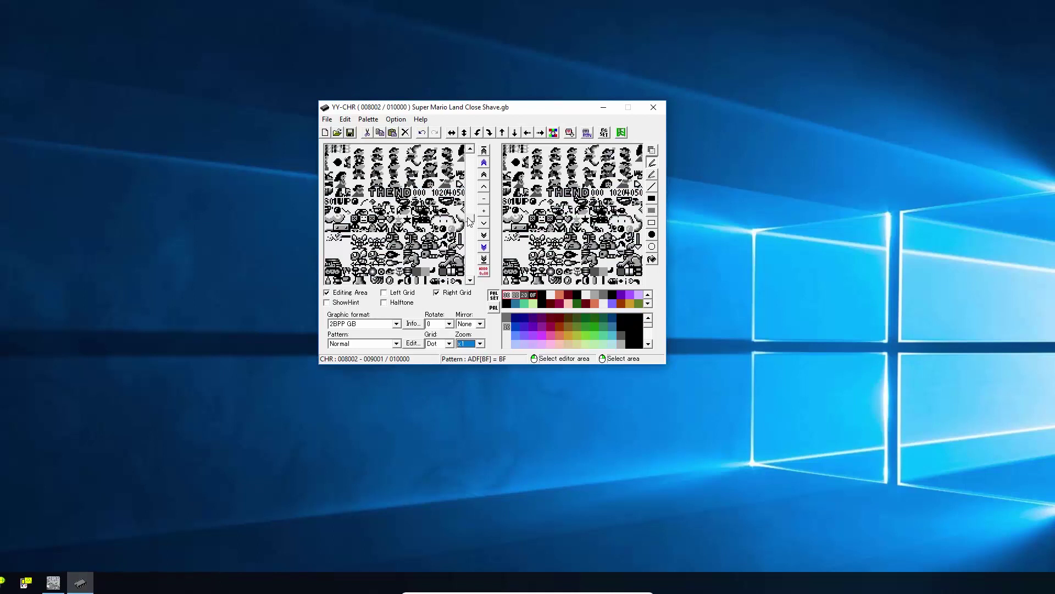
drag(470, 223, 472, 231)
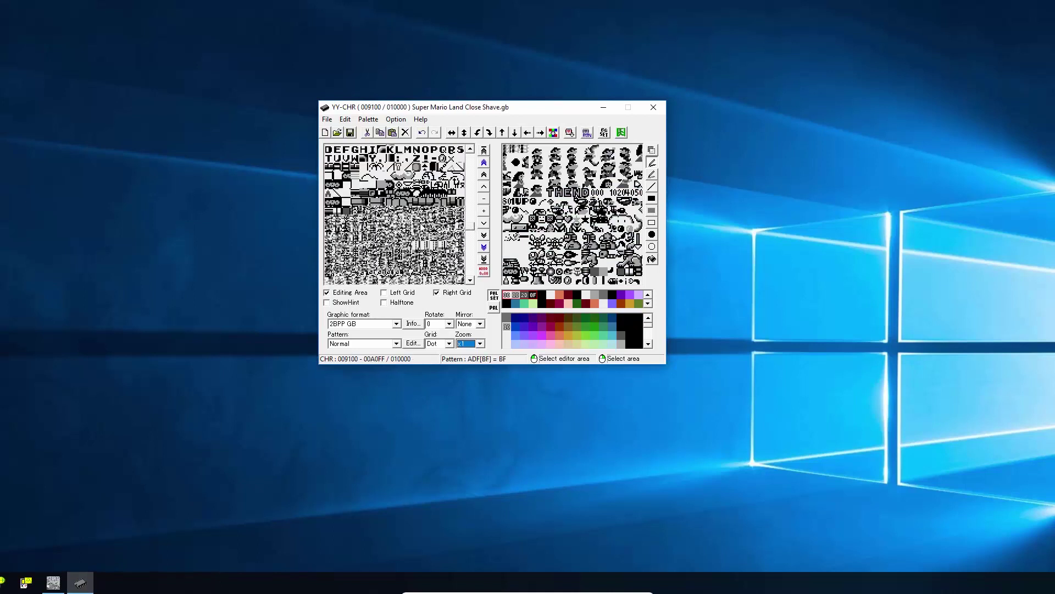
click(415, 202)
Scroll the pattern view to the Mario sprites and lettering around offset 007D00
scroll(427, 224, down, 2)
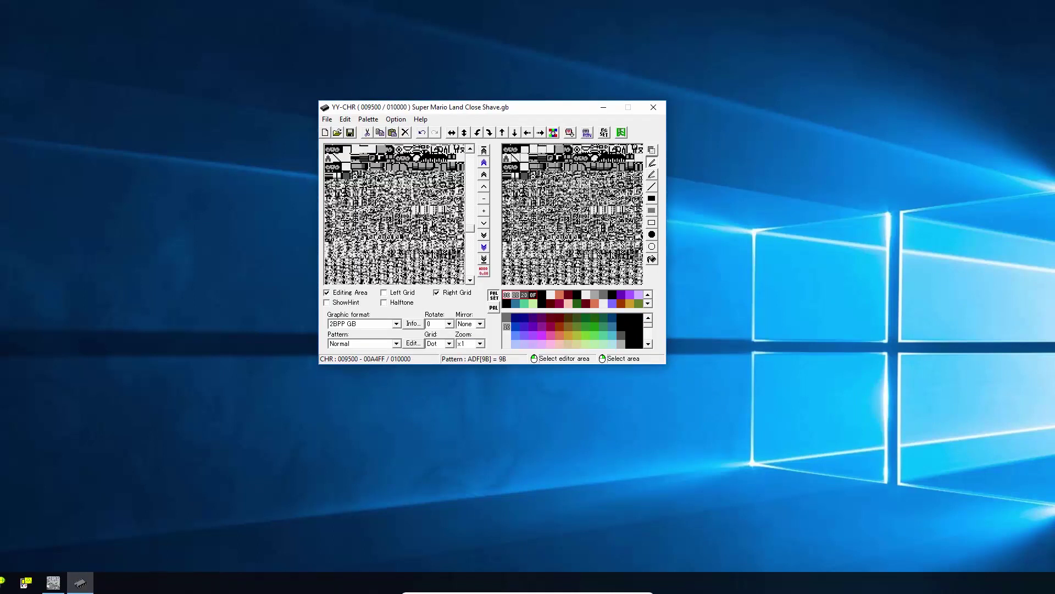
scroll(430, 233, down, 16)
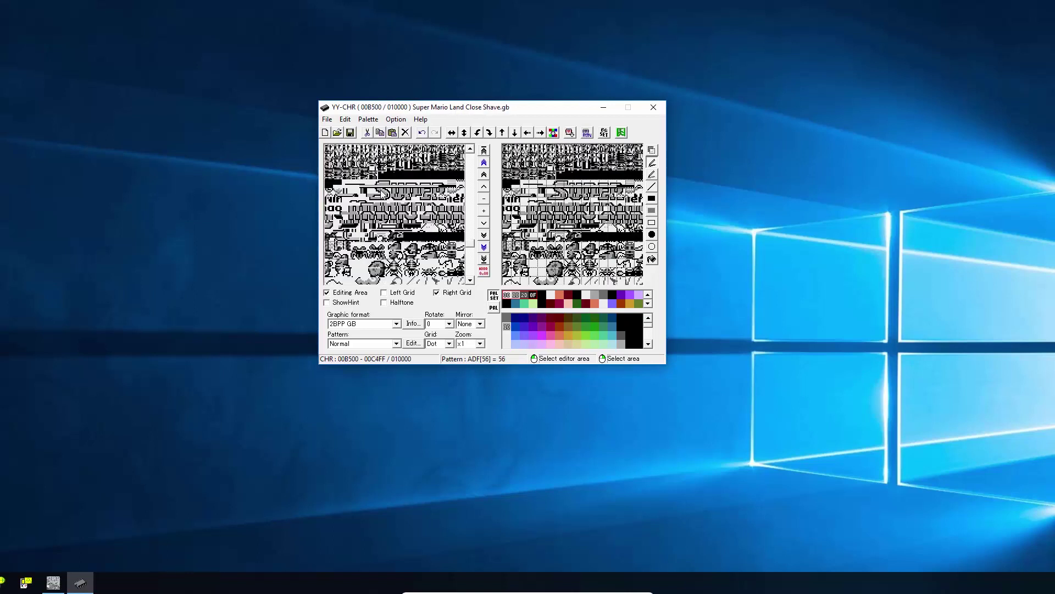
scroll(415, 252, down, 2)
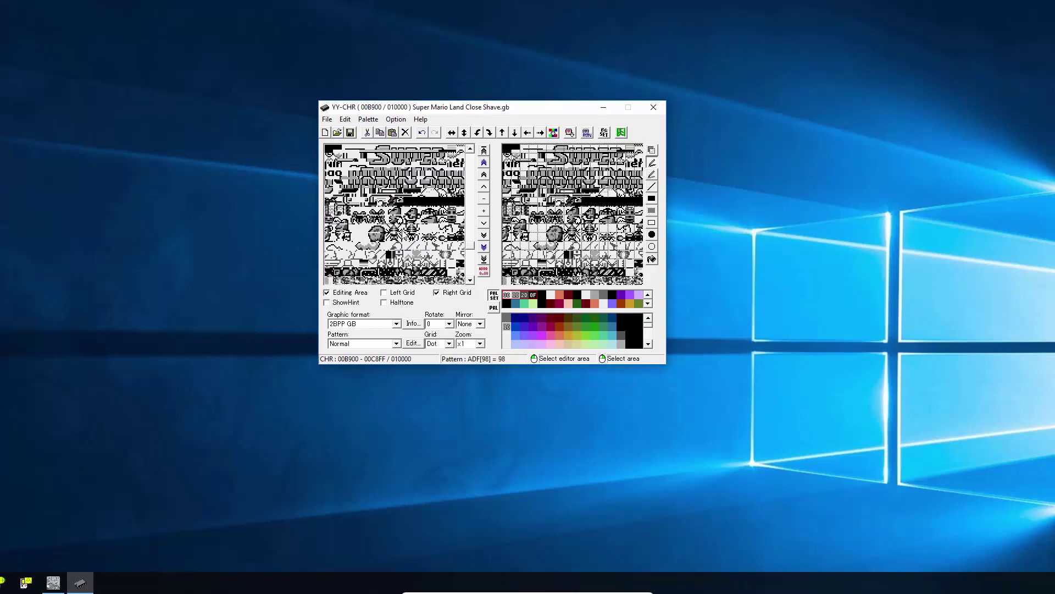
scroll(402, 235, down, 20)
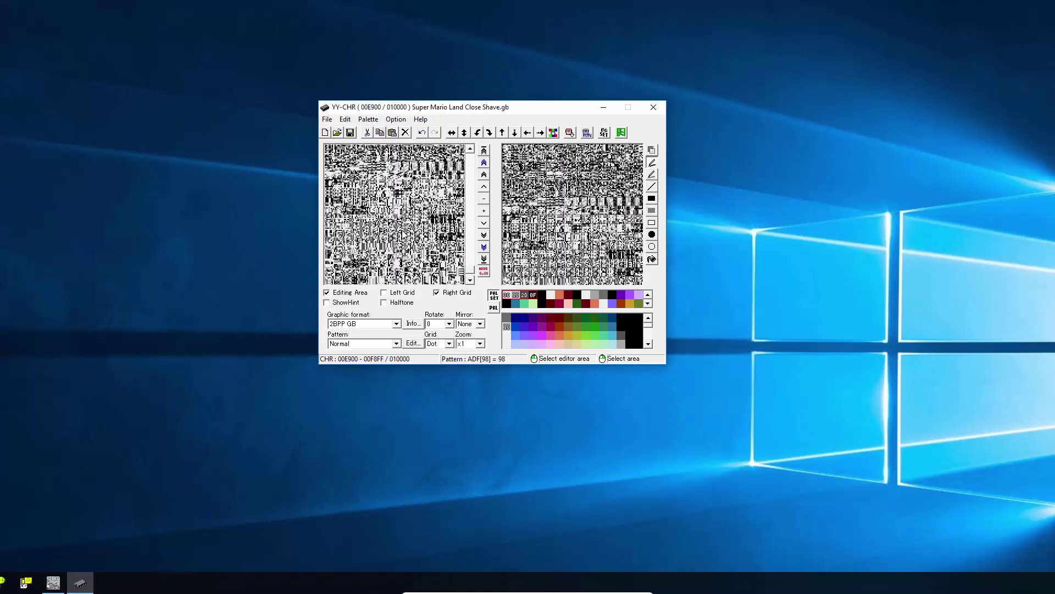
scroll(401, 235, up, 20)
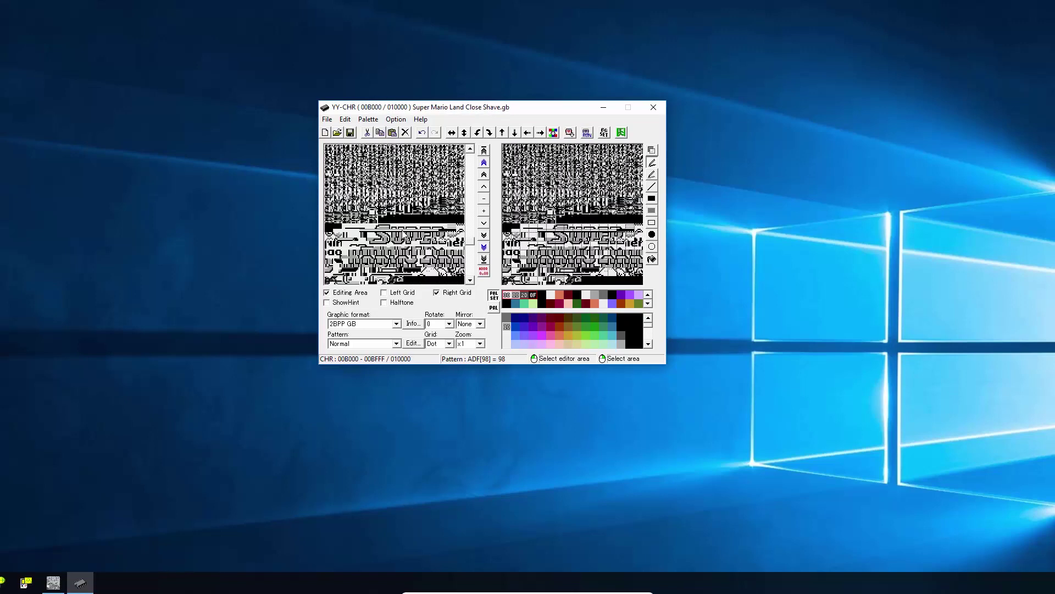
drag(470, 239, 462, 219)
scroll(398, 196, up, 3)
scroll(461, 219, down, 2)
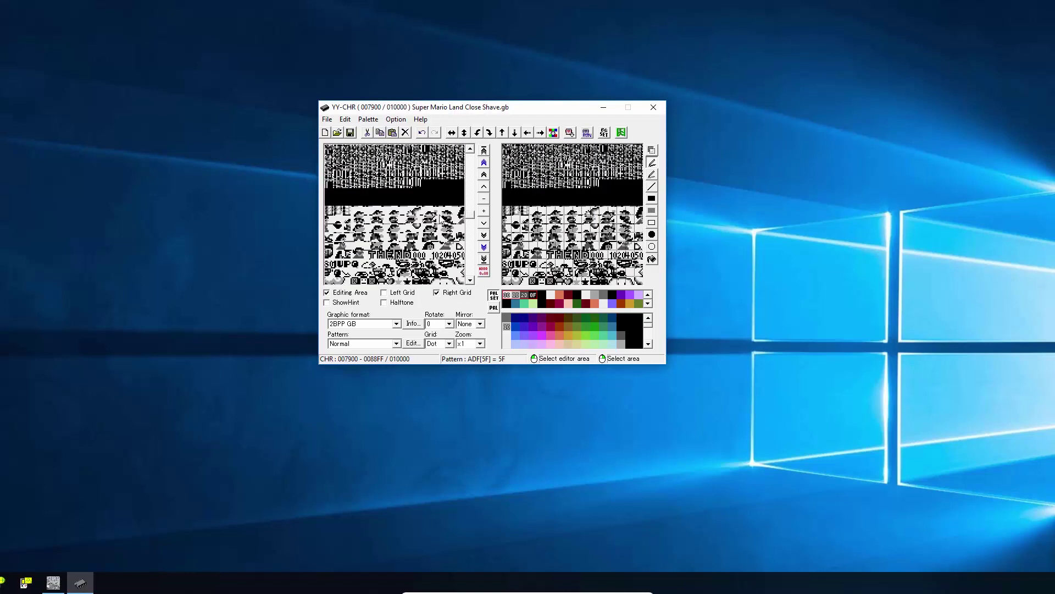
scroll(360, 219, down, 2)
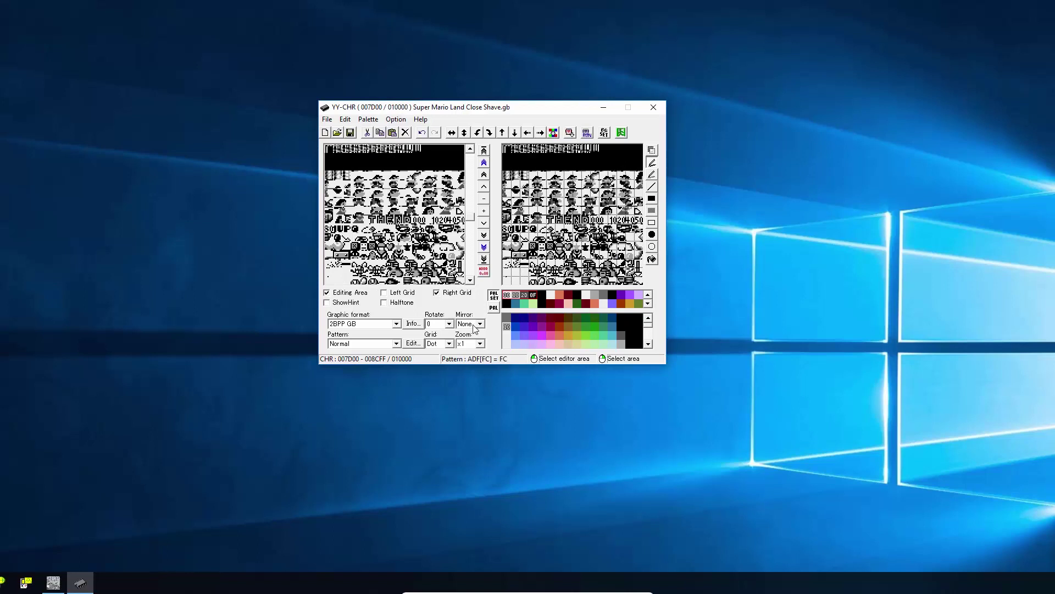
Set the editor zoom to x4 and load the Mario tiles into the editing area
click(479, 343)
click(469, 366)
click(362, 185)
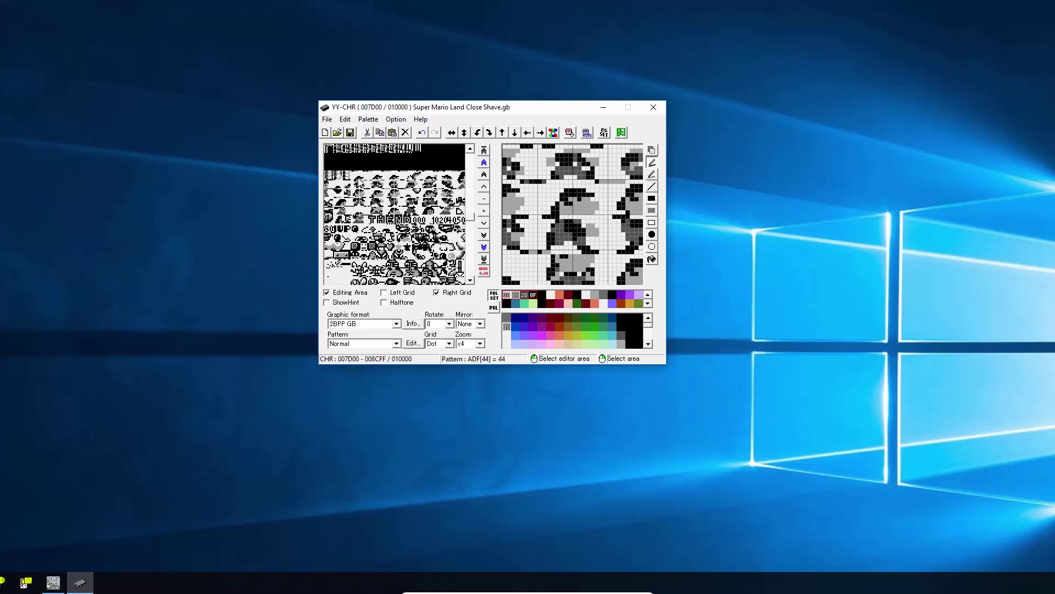
click(357, 179)
Realign the tile view and advance the offset two bytes to 008002 so Mario lines up
scroll(356, 177, down, 2)
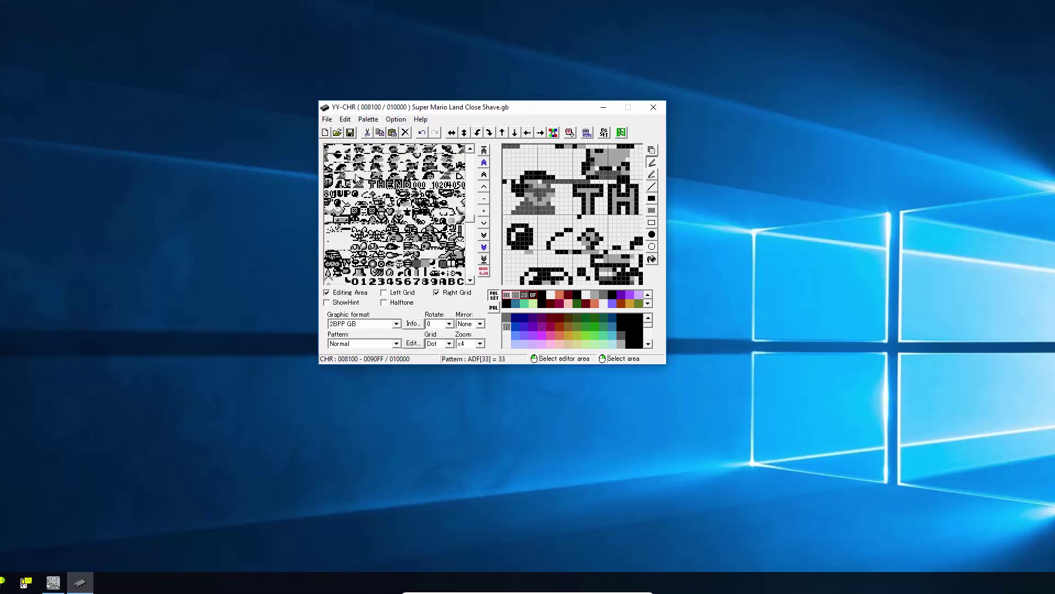
click(471, 151)
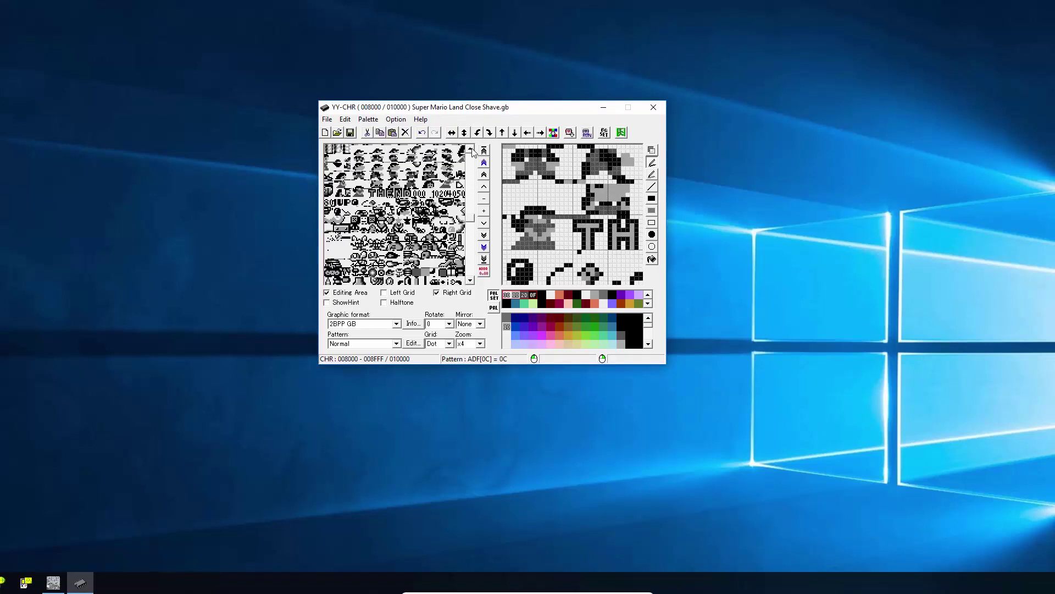
click(471, 151)
click(470, 281)
click(484, 222)
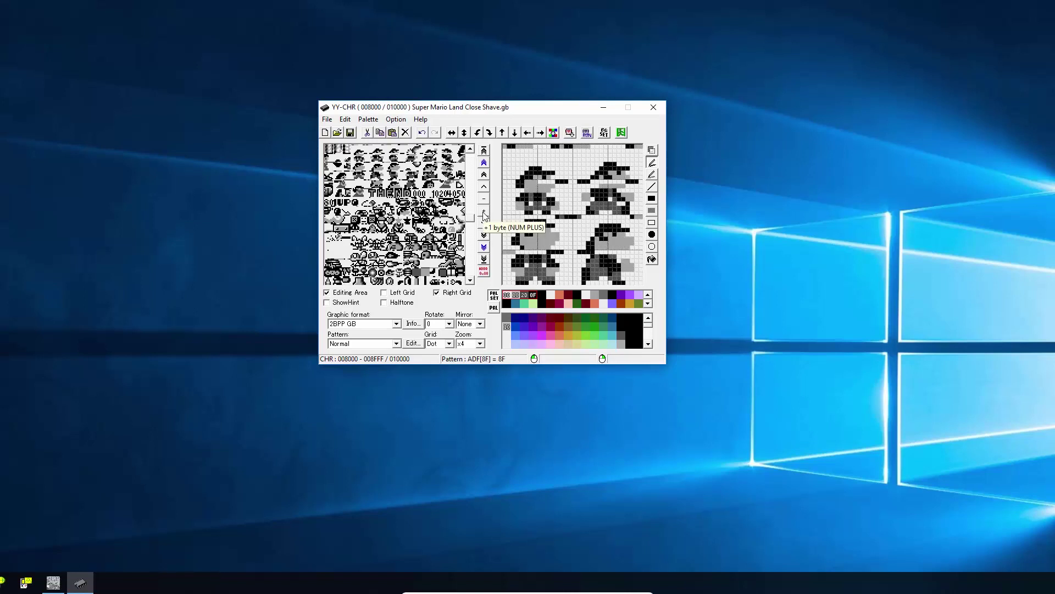
click(484, 215)
click(484, 214)
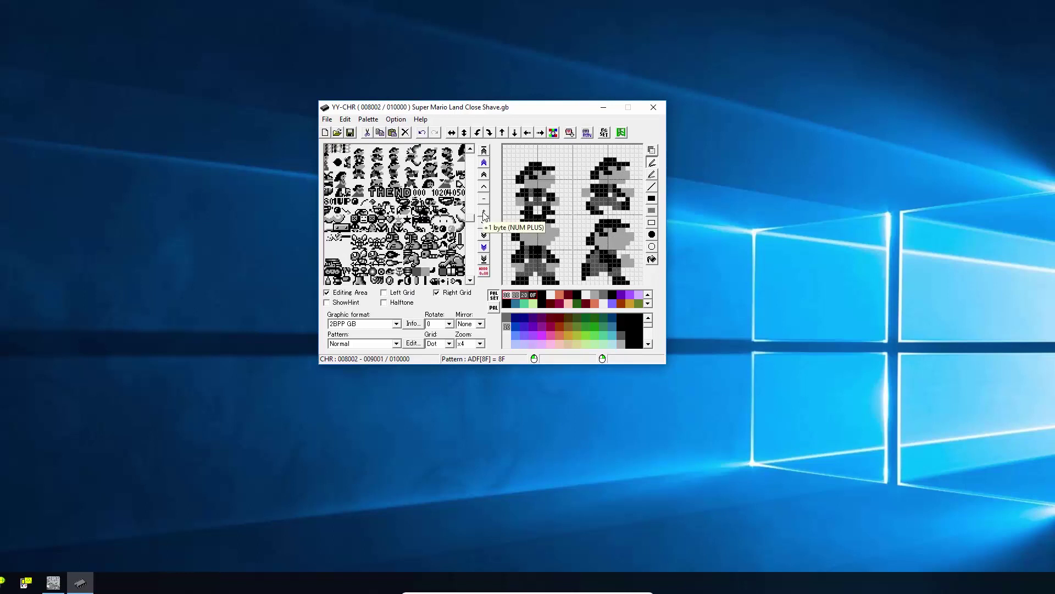